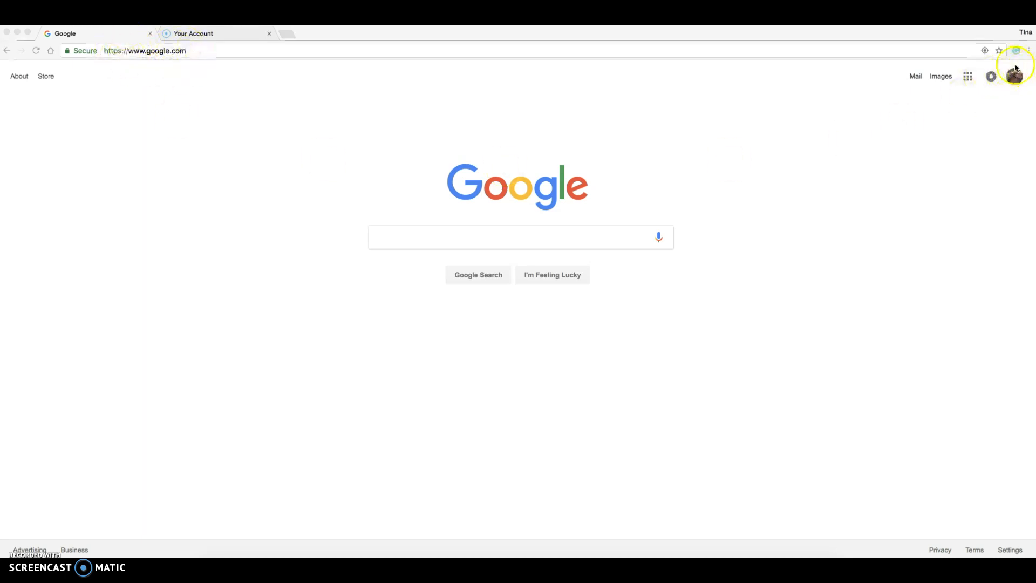
Step: Search Google for 'sheets' and open the Google Sheets result
click(967, 76)
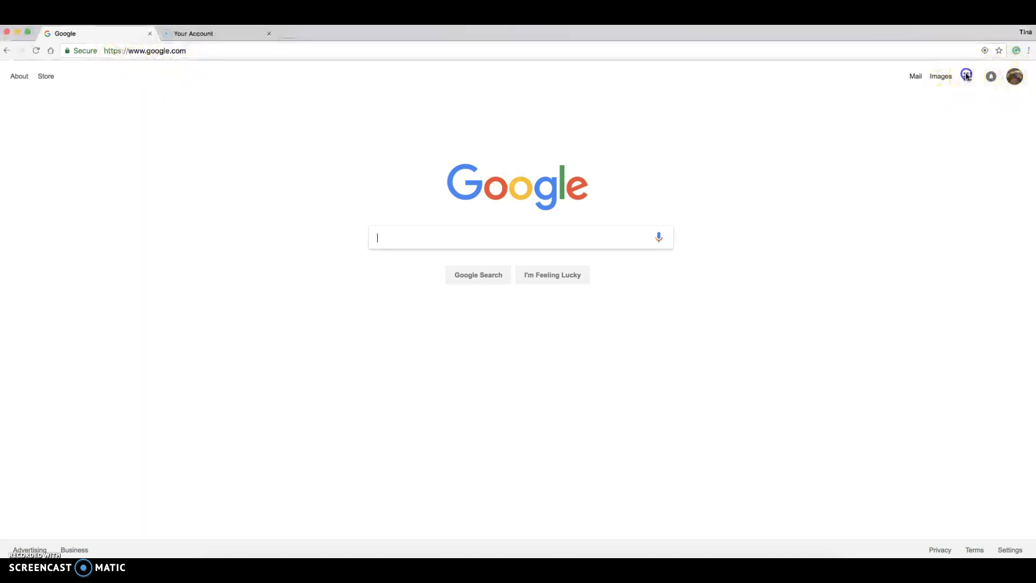
click(967, 78)
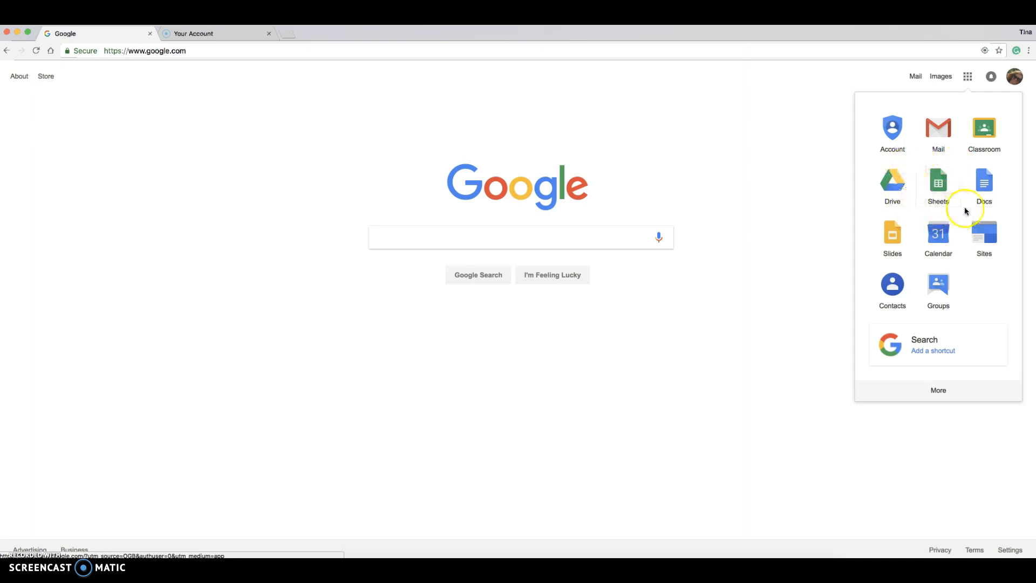
click(456, 246)
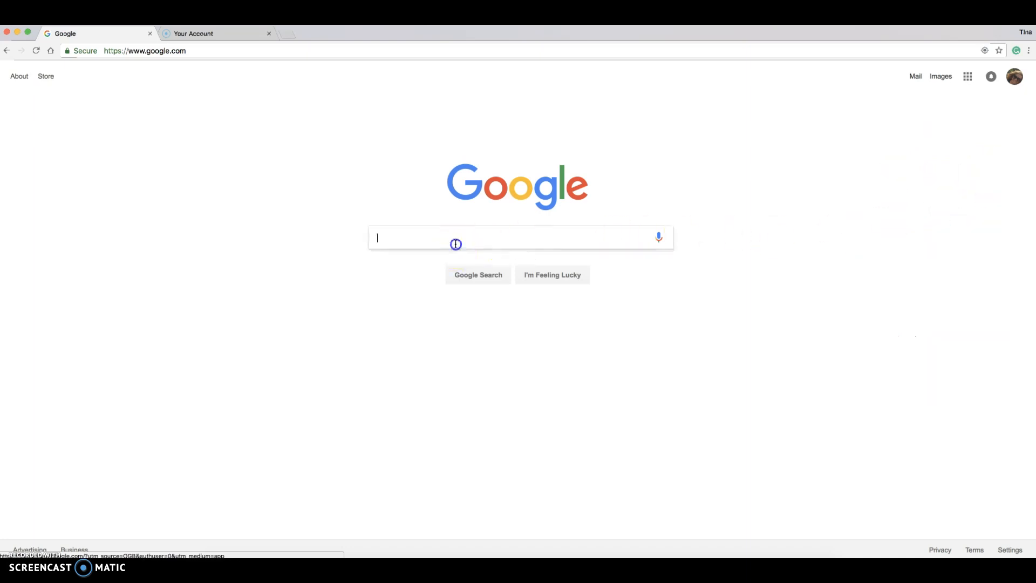
text(sheets)
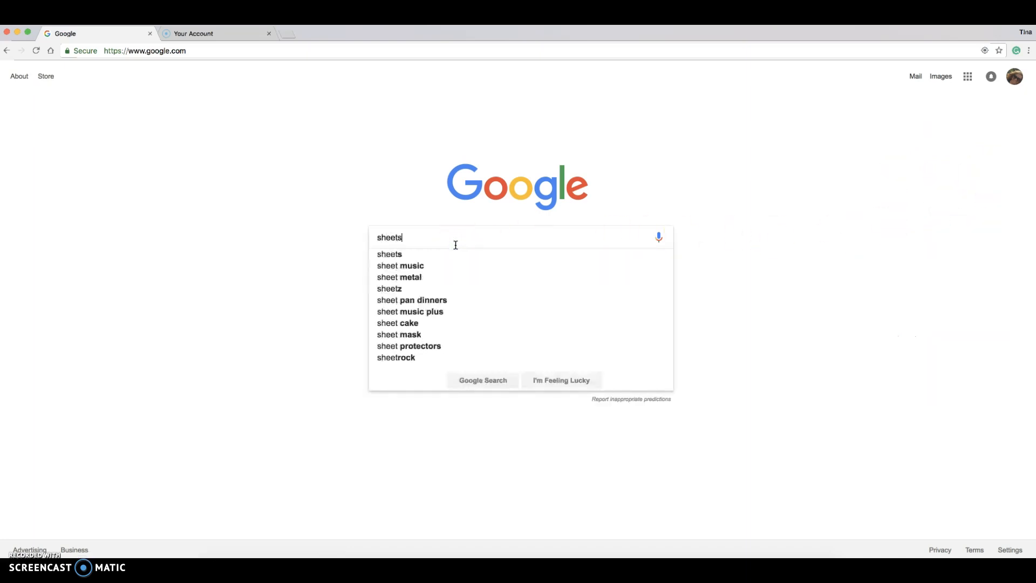
key(Return)
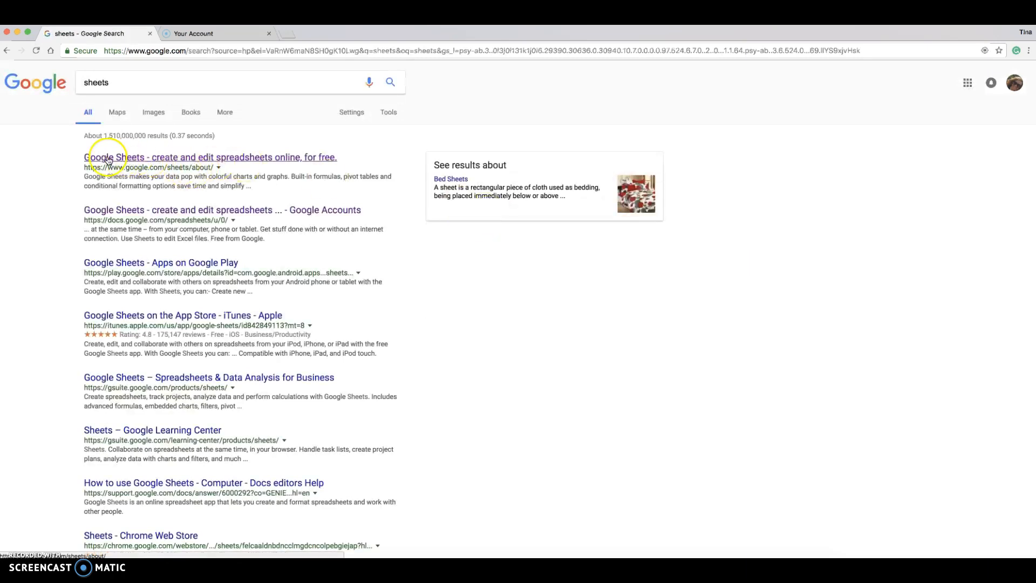
click(235, 157)
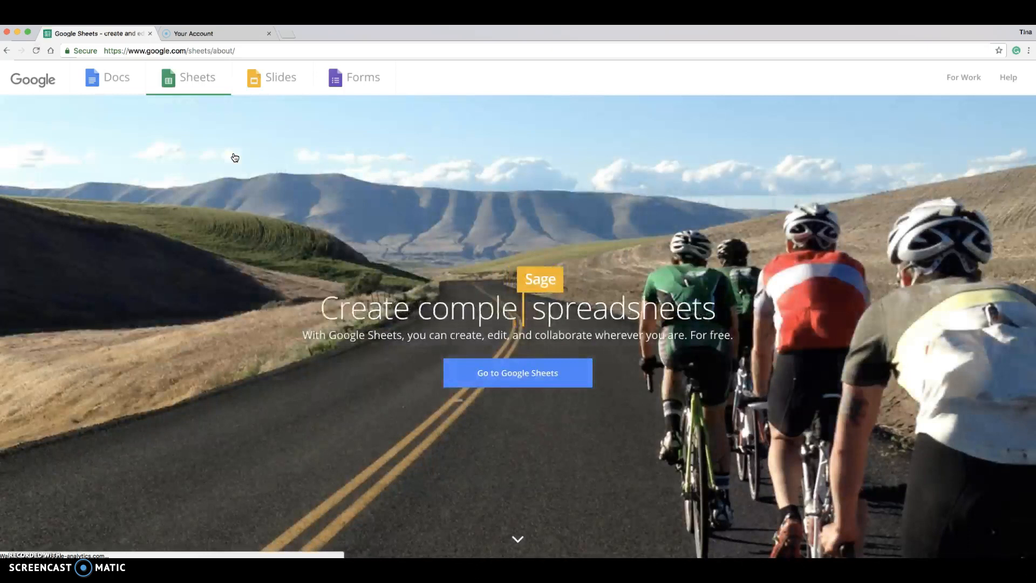
click(531, 372)
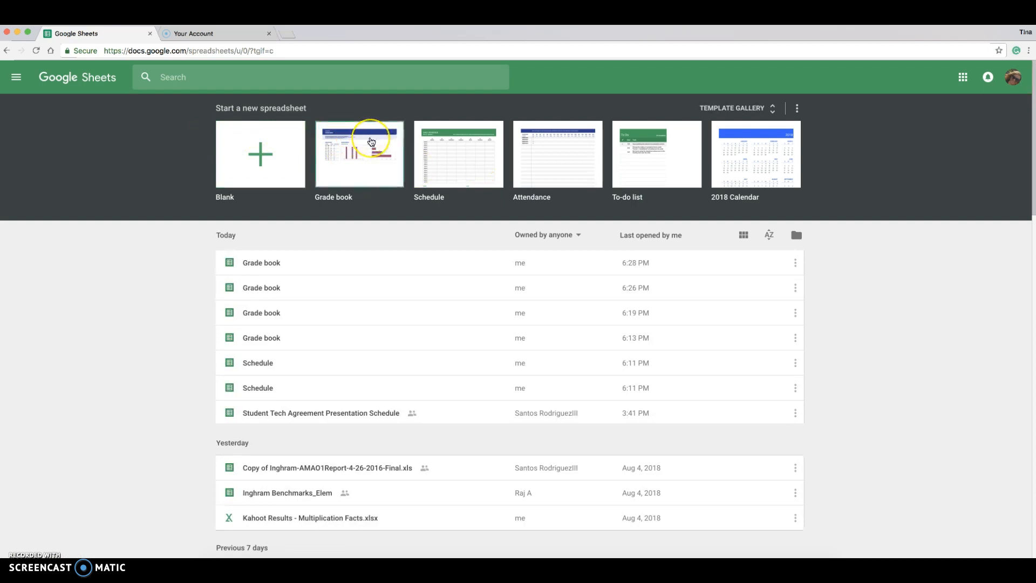
Step: Return to the Google homepage and launch Sheets from the Google apps grid
click(5, 50)
click(5, 51)
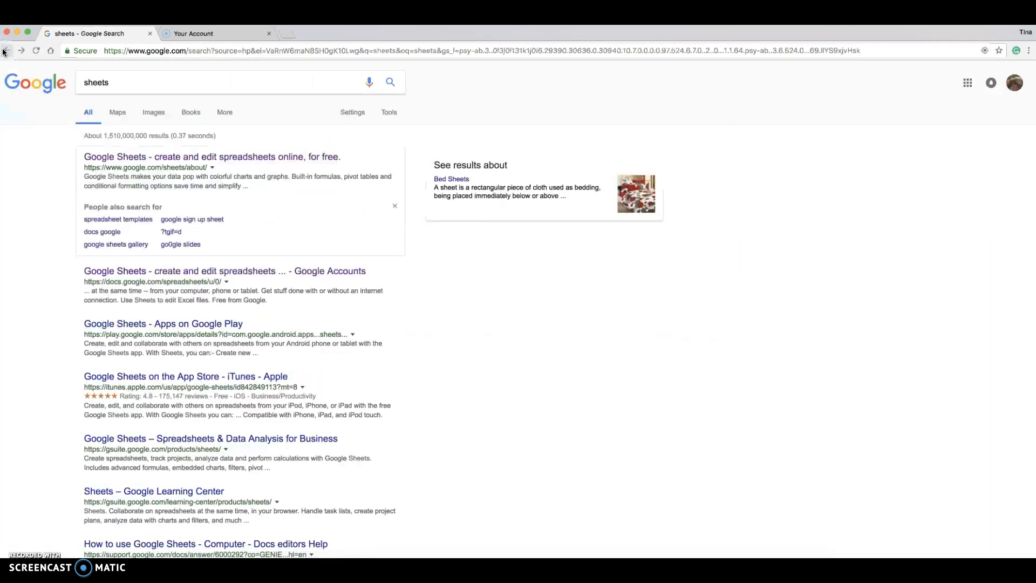
click(5, 51)
click(968, 76)
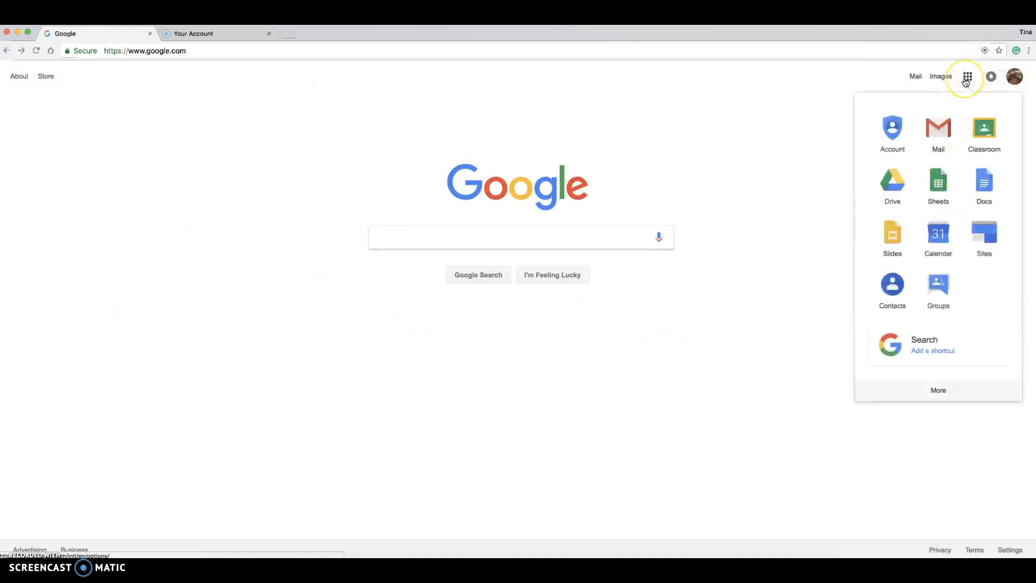
click(950, 184)
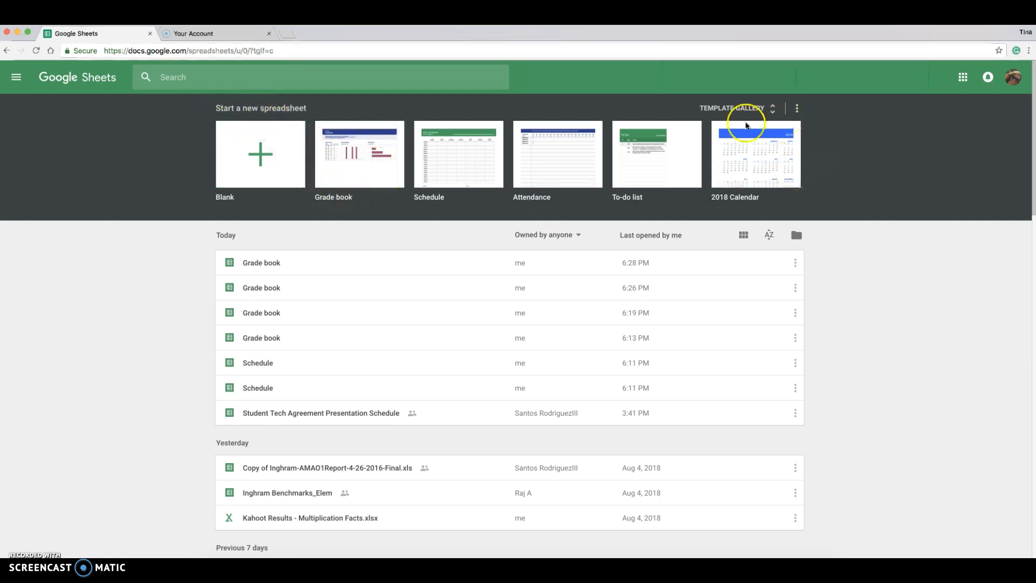
Step: Expand the template gallery, try the Grade book template, then return to the gallery
click(720, 110)
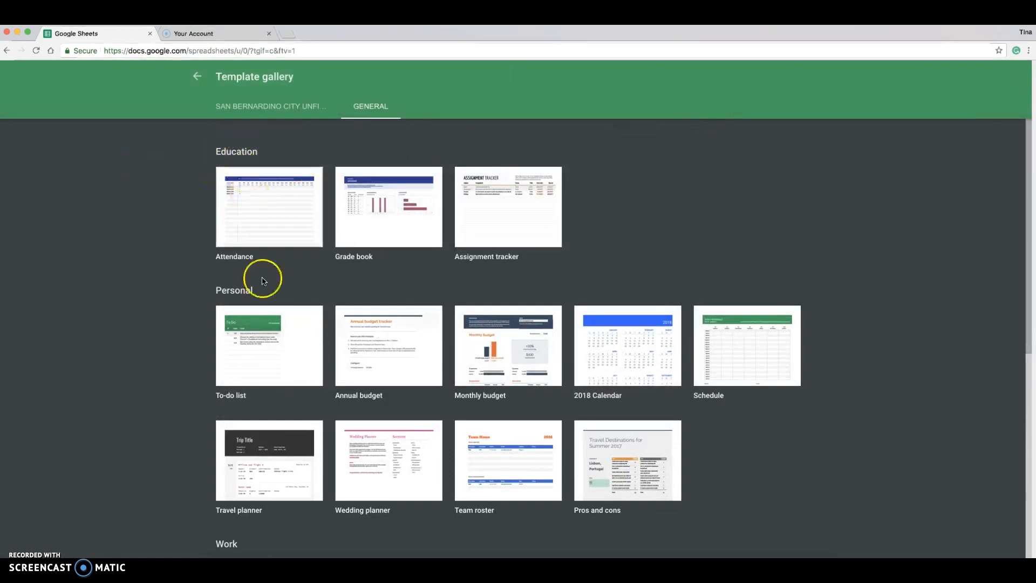
scroll(277, 324, down, 7)
scroll(281, 331, up, 7)
click(426, 213)
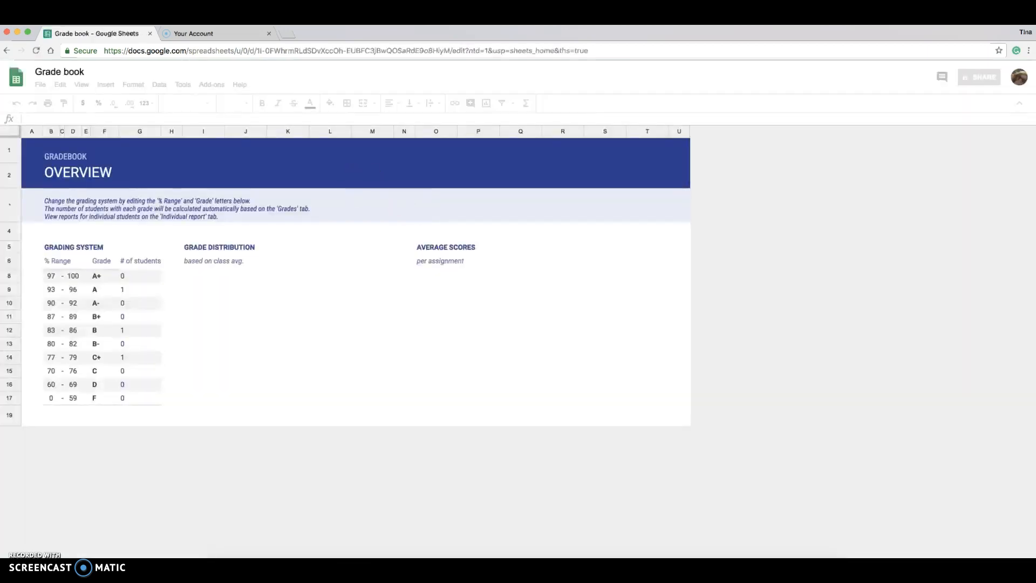
click(3, 48)
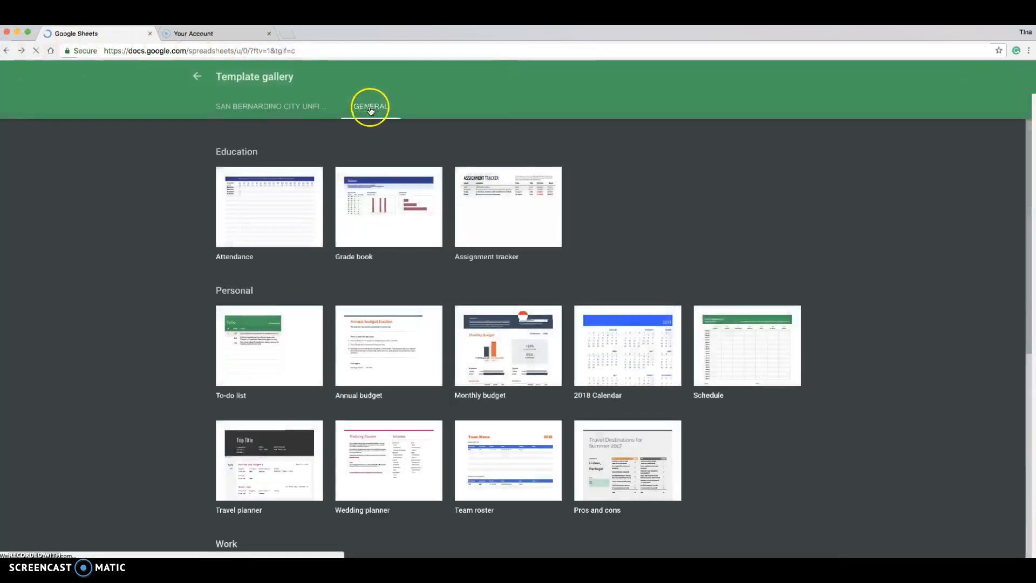
Step: Under the General templates, create a new spreadsheet from the Grade book template
click(371, 111)
click(296, 110)
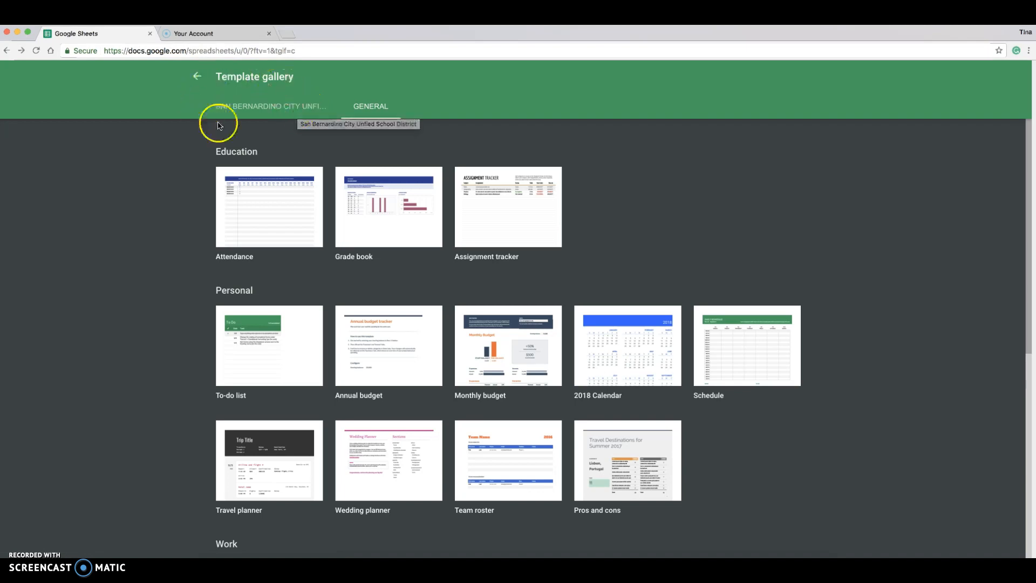
click(270, 106)
click(355, 102)
click(399, 194)
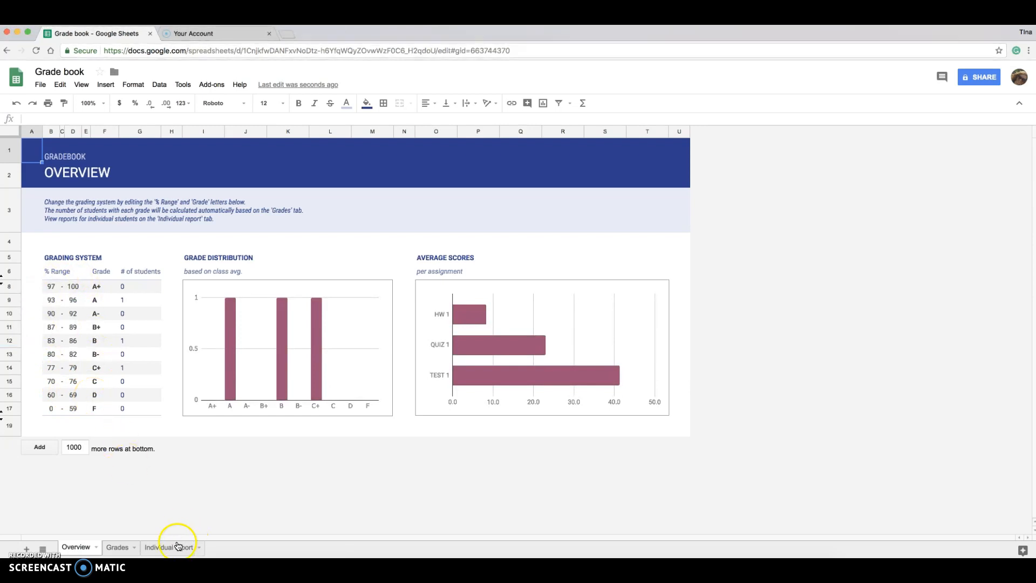
Step: On the Grades sheet, replace 'Student 1' in B6 with the first student's full name
click(118, 547)
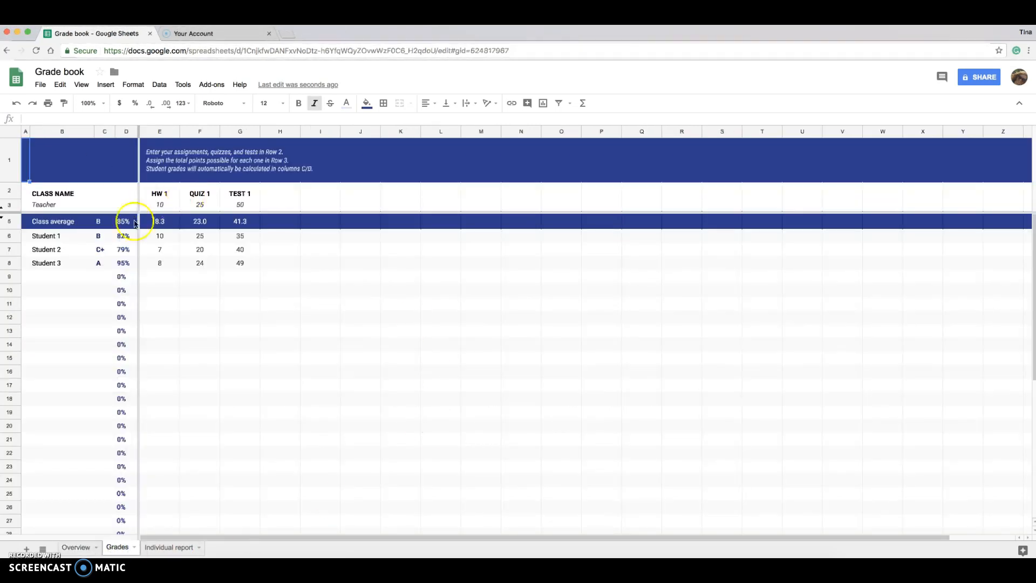
click(42, 238)
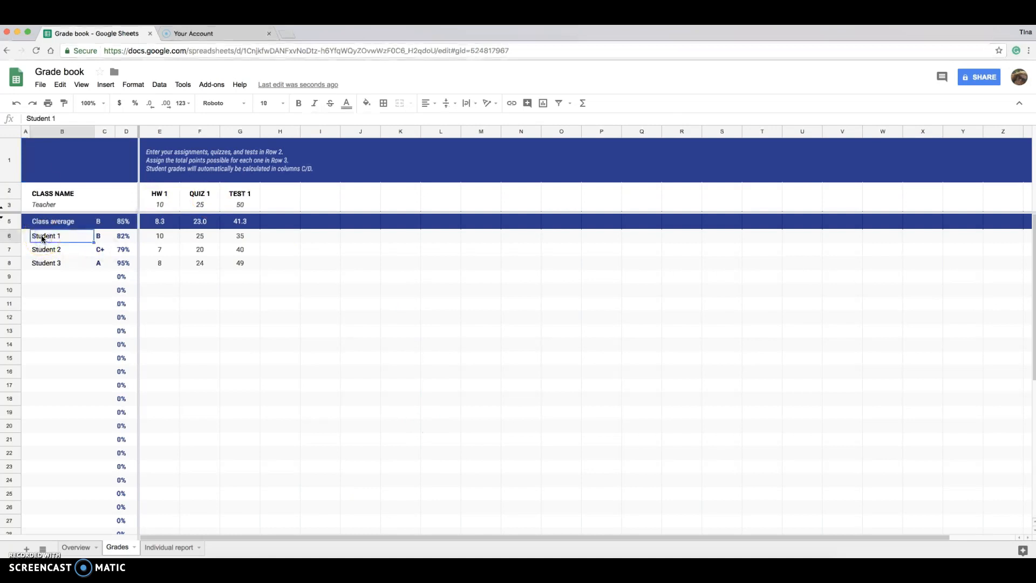
click(41, 118)
key(BackSpace)
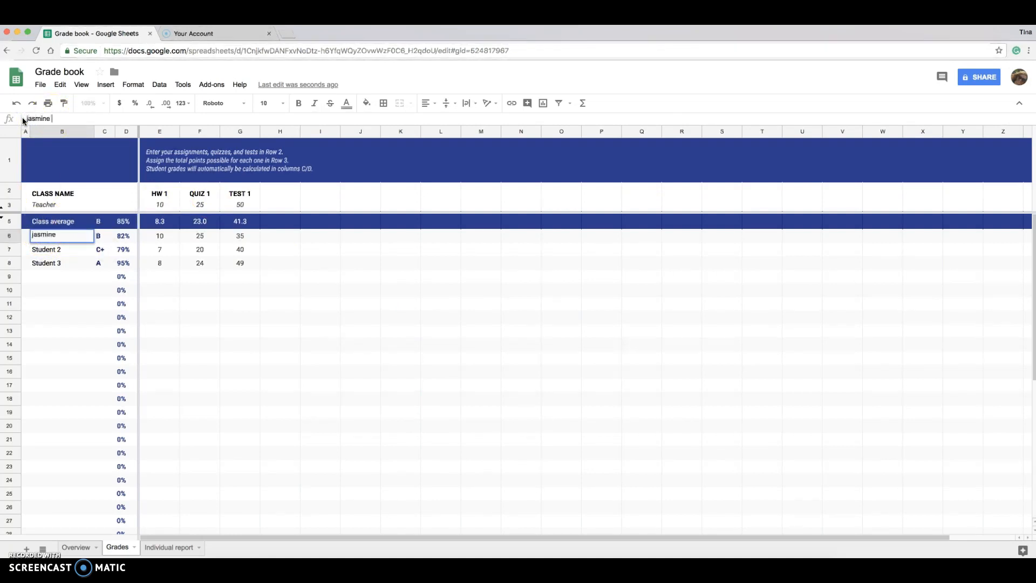
click(56, 250)
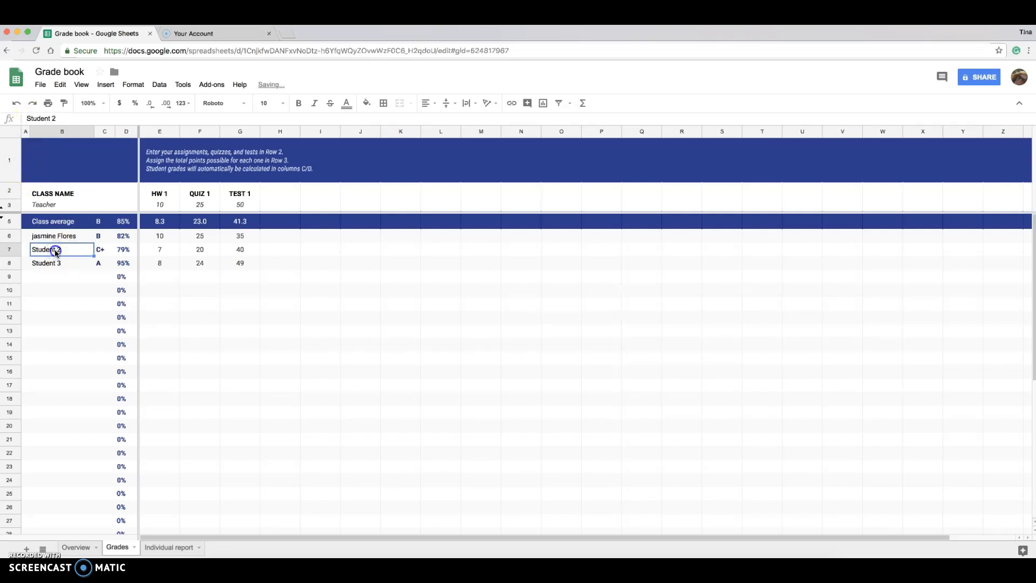
Step: Replace 'Student 2' in B7 with the second student's full name
double_click(59, 251)
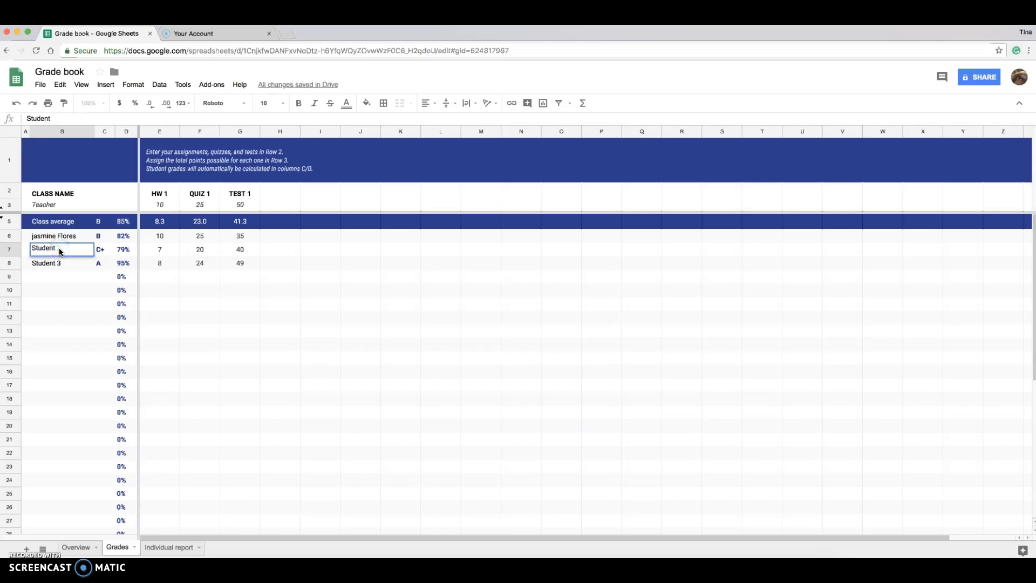
key(BackSpace)
key(BackSpace)
key(BackSpace)
key(BackSpace)
key(BackSpace)
key(BackSpace)
key(BackSpace)
click(60, 263)
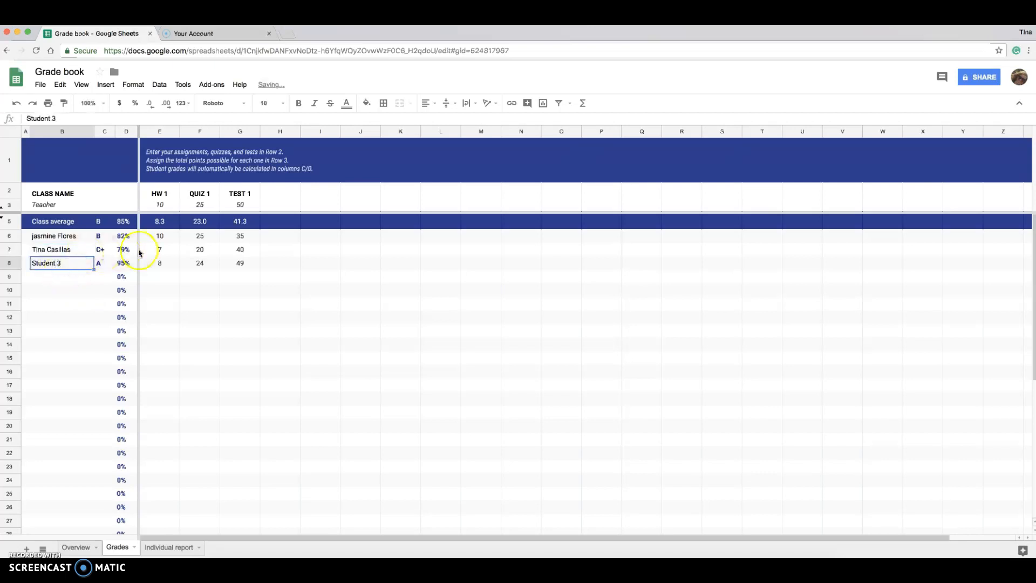
click(159, 195)
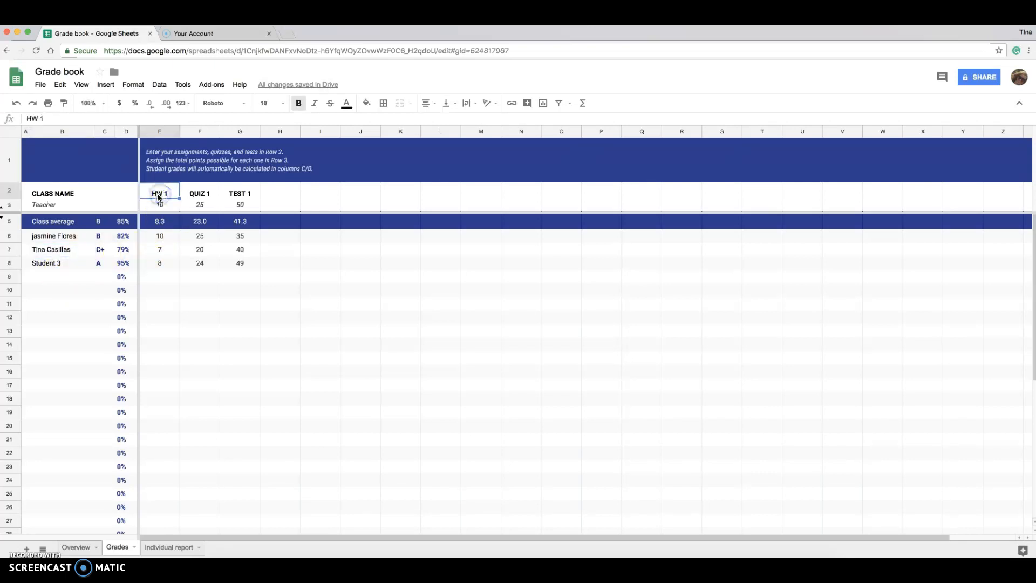
Step: Clear the sample HW 1, QUIZ 1 and TEST 1 headings and their points possible
key(Delete)
click(157, 205)
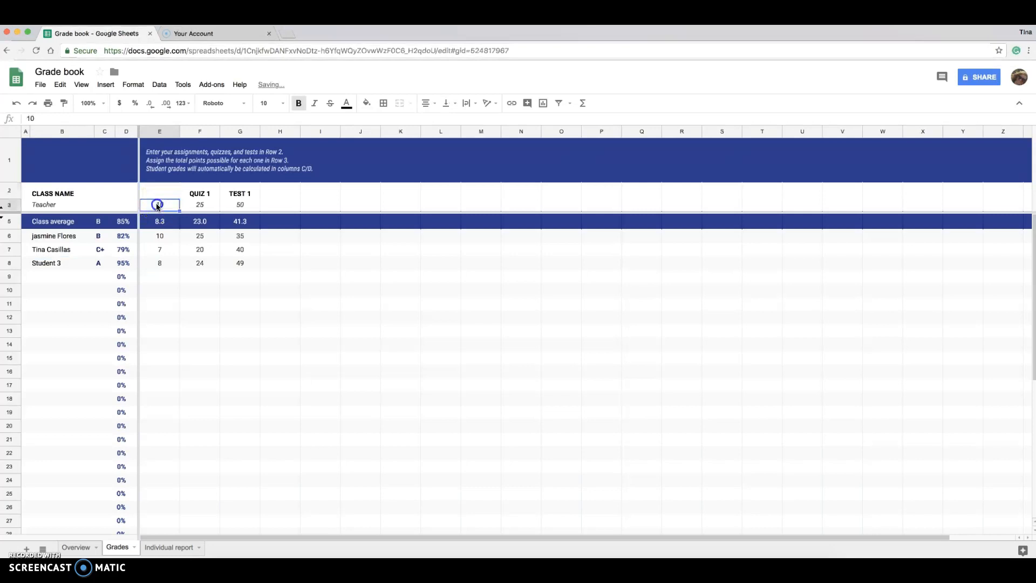
key(Delete)
click(197, 194)
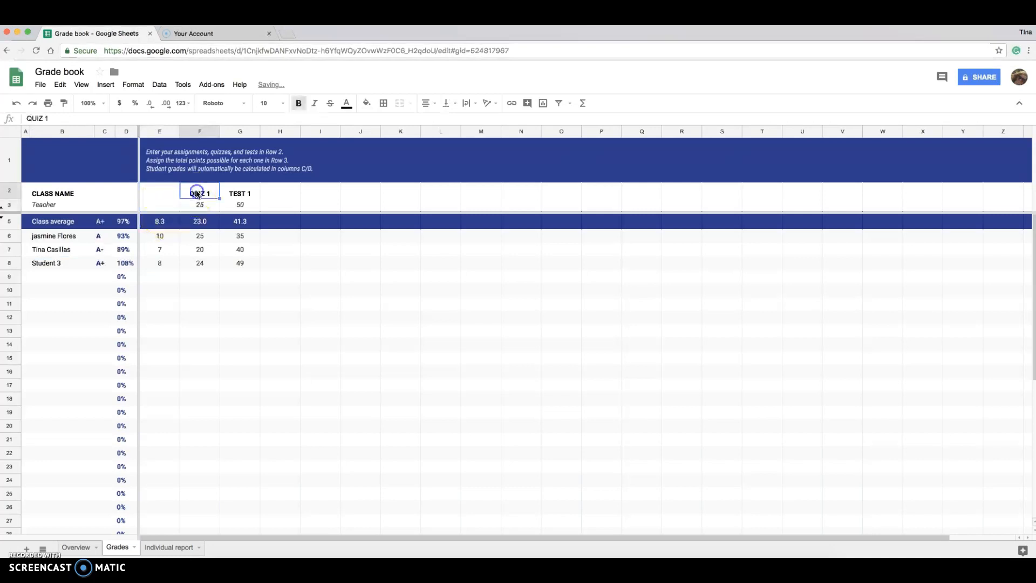
click(199, 204)
key(Delete)
click(237, 195)
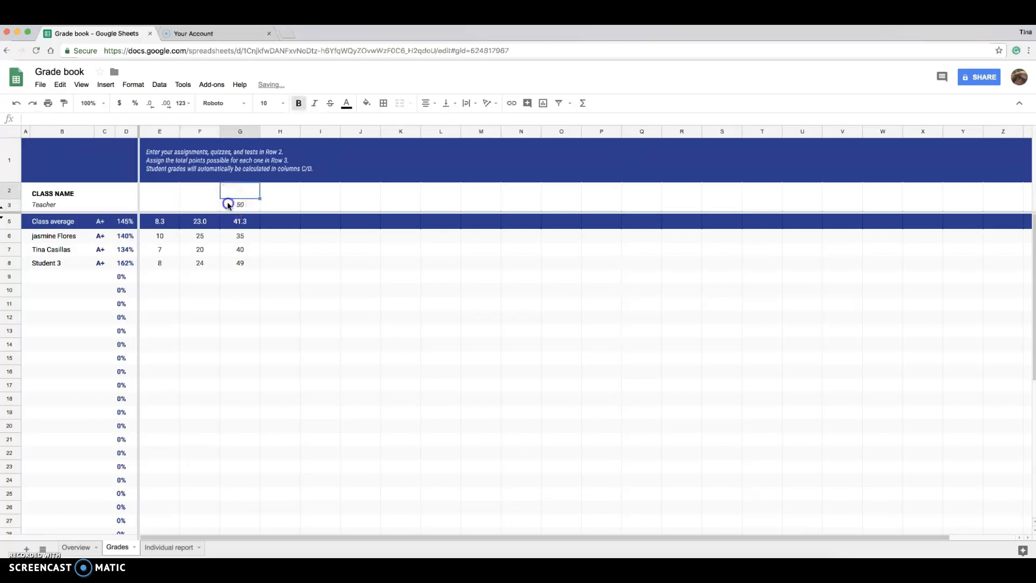
click(228, 205)
key(Delete)
Step: Clear the first student's HW 1, QUIZ 1 and TEST 1 scores and remaining TEST 1 scores
click(156, 237)
key(Delete)
click(193, 237)
key(Delete)
click(236, 238)
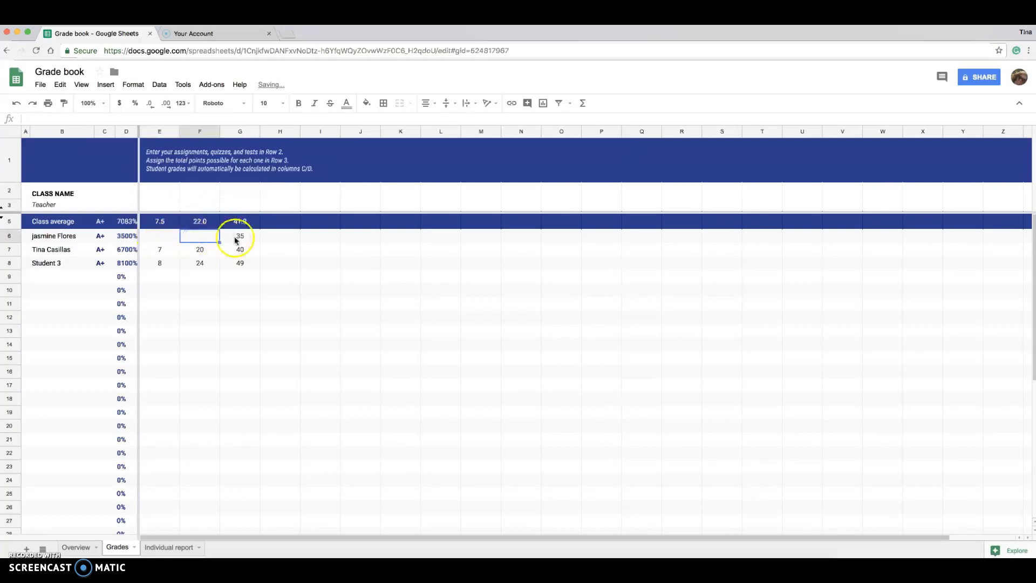
key(Delete)
click(240, 249)
key(Delete)
click(241, 263)
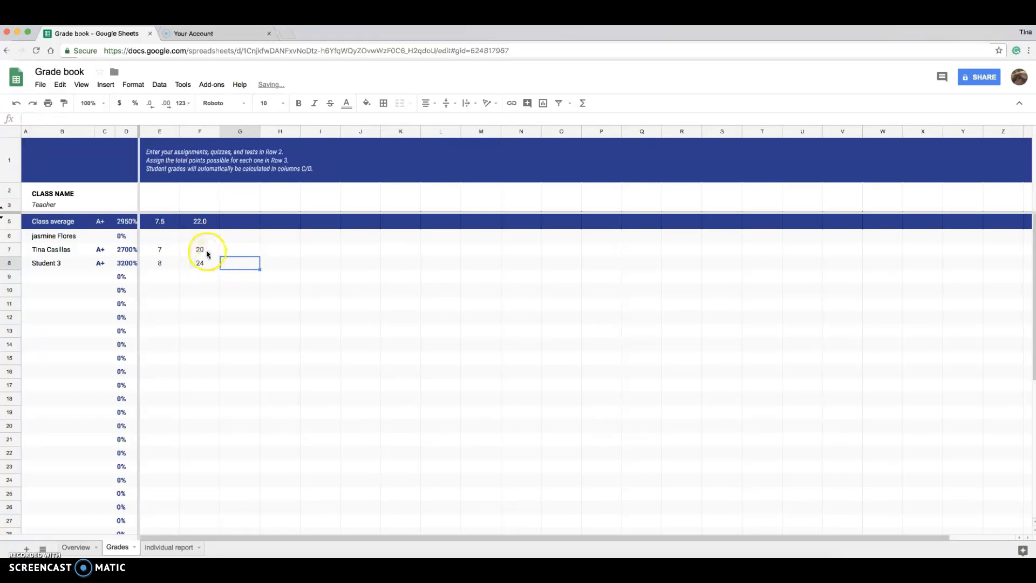
Step: Clear the remaining QUIZ 1 and HW 1 sample scores, including Student 3's in E8
click(206, 251)
key(Delete)
click(197, 262)
key(Delete)
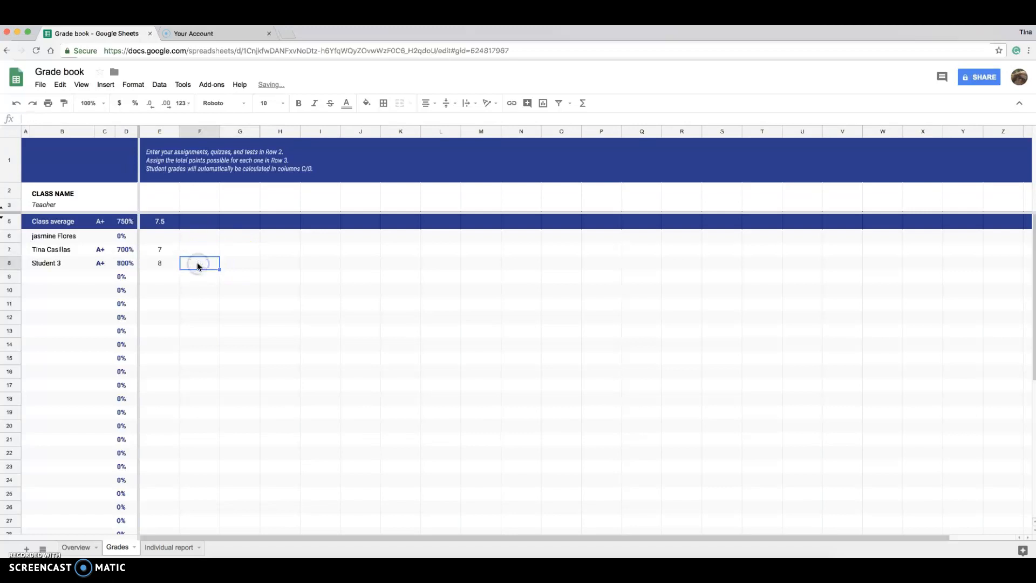
click(160, 250)
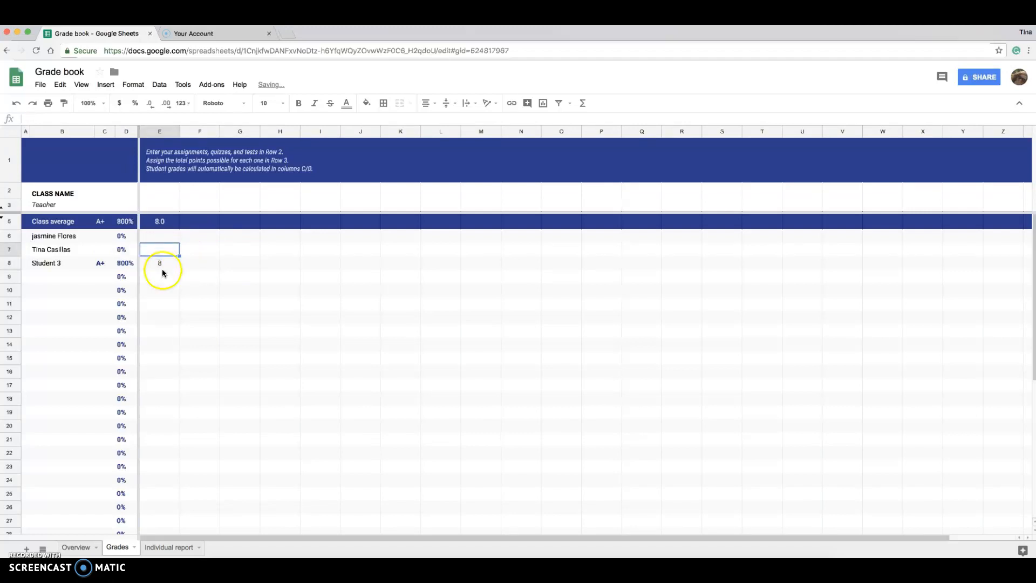
click(164, 266)
key(Delete)
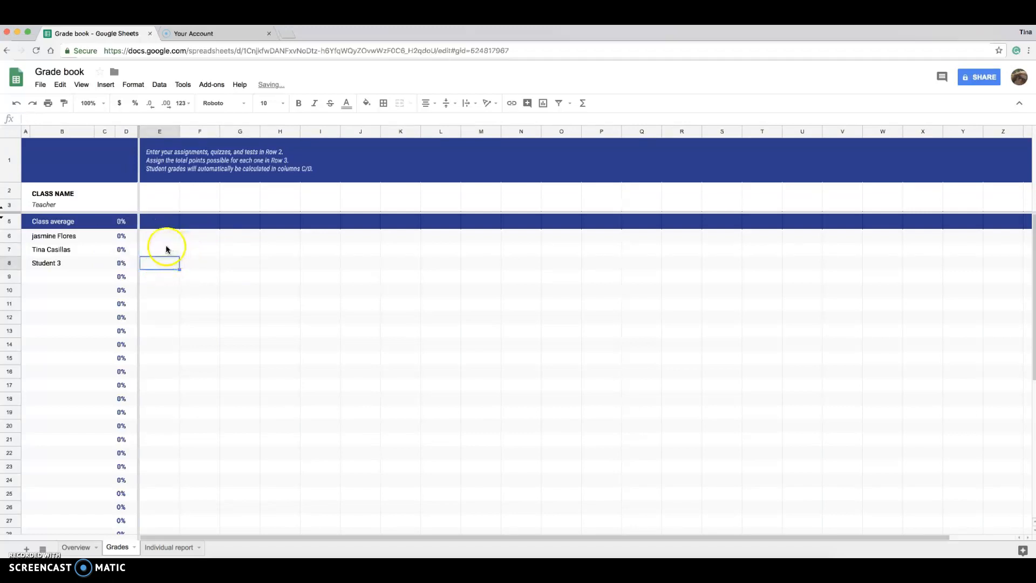
Step: Delete the 'Student 3' placeholder name from cell B8
click(62, 264)
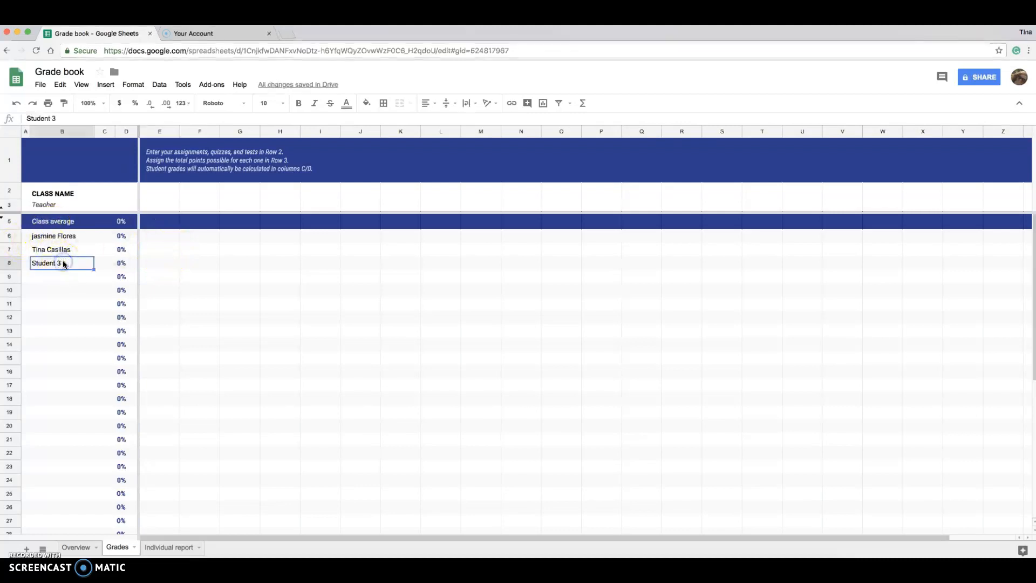
double_click(63, 262)
key(BackSpace)
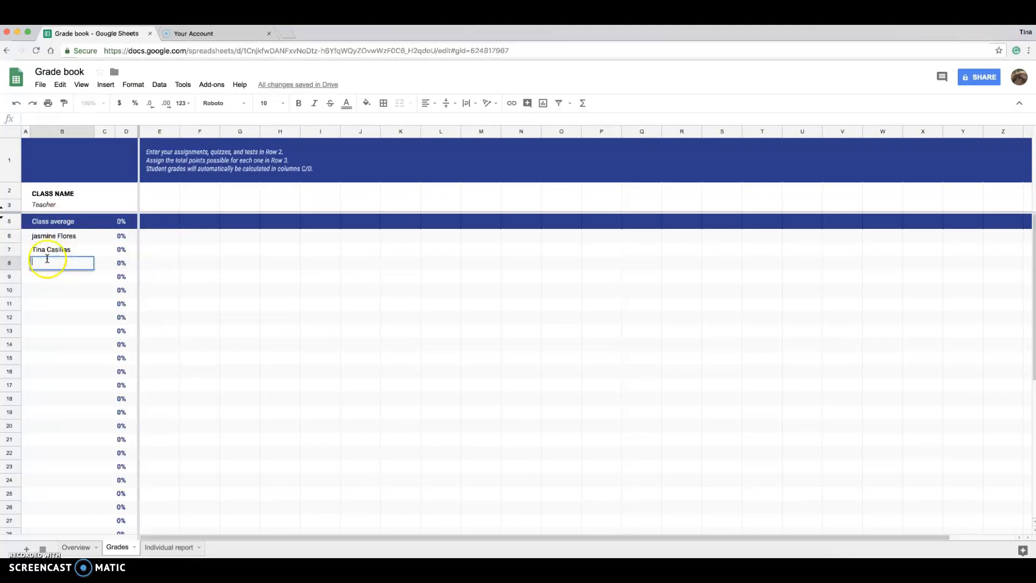
click(158, 247)
Step: Title column E 'Vocabulary Quiz' and set its points possible to 20
click(165, 191)
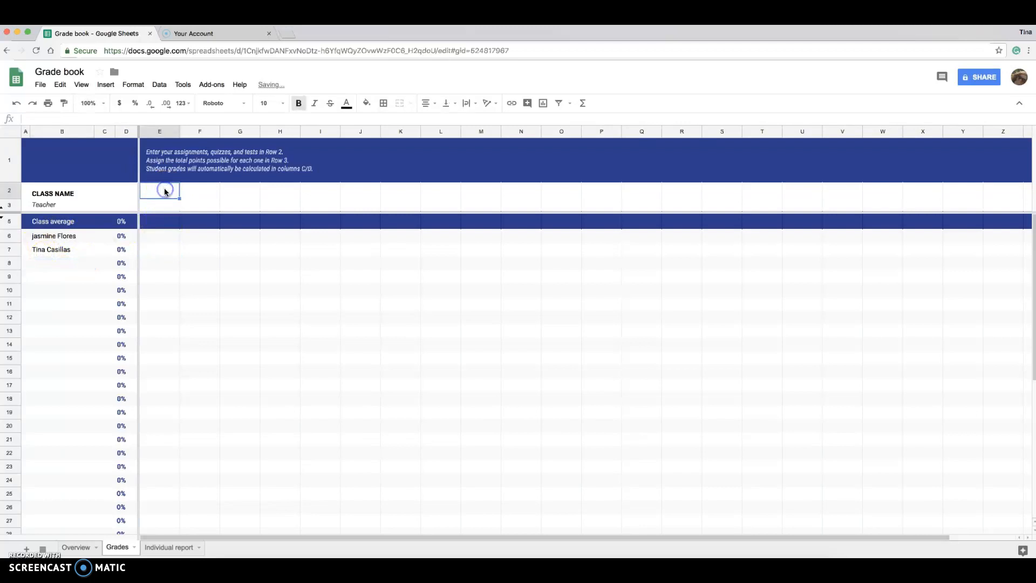
text(Vocabulary Quiz)
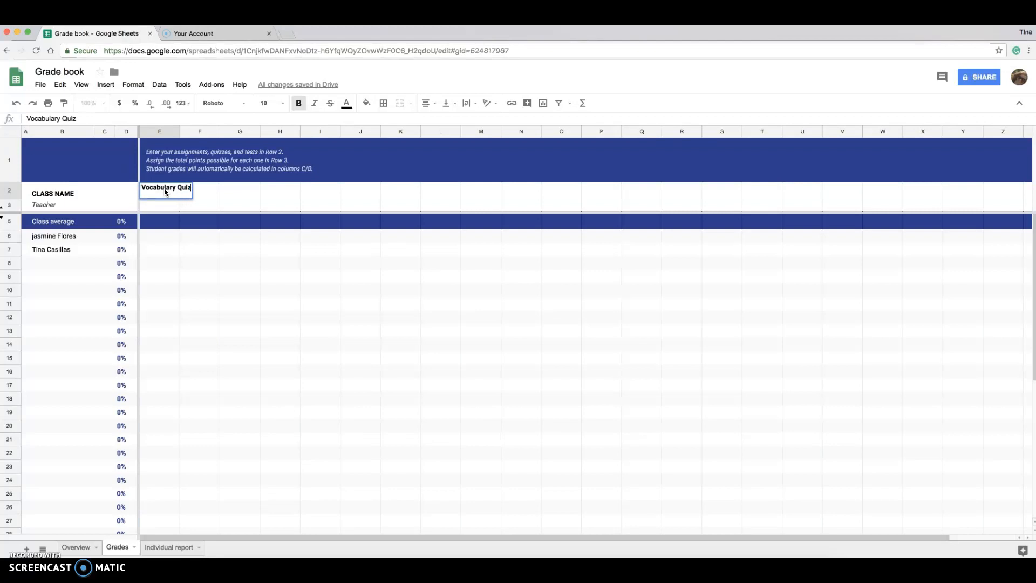
click(154, 206)
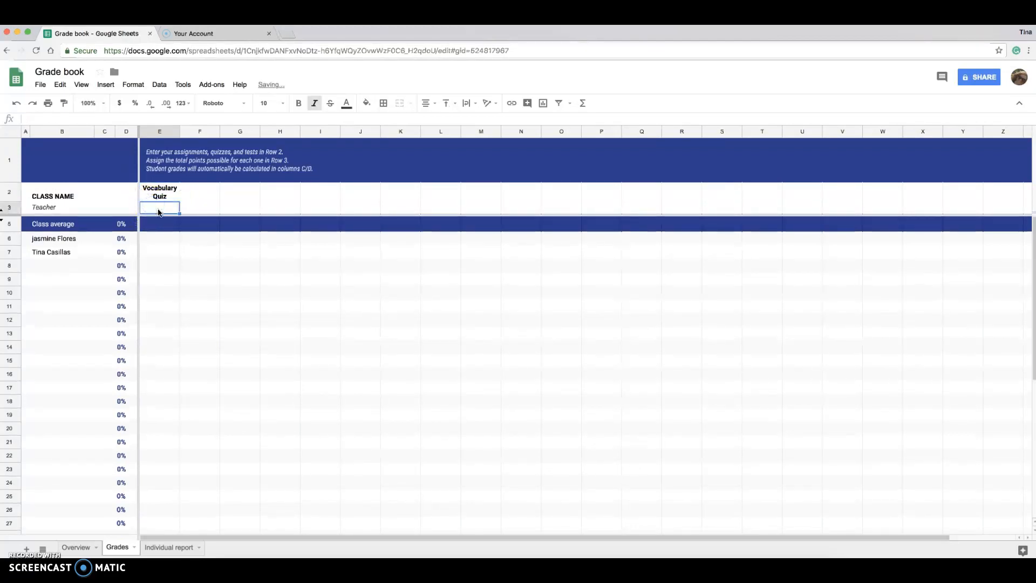
text(20)
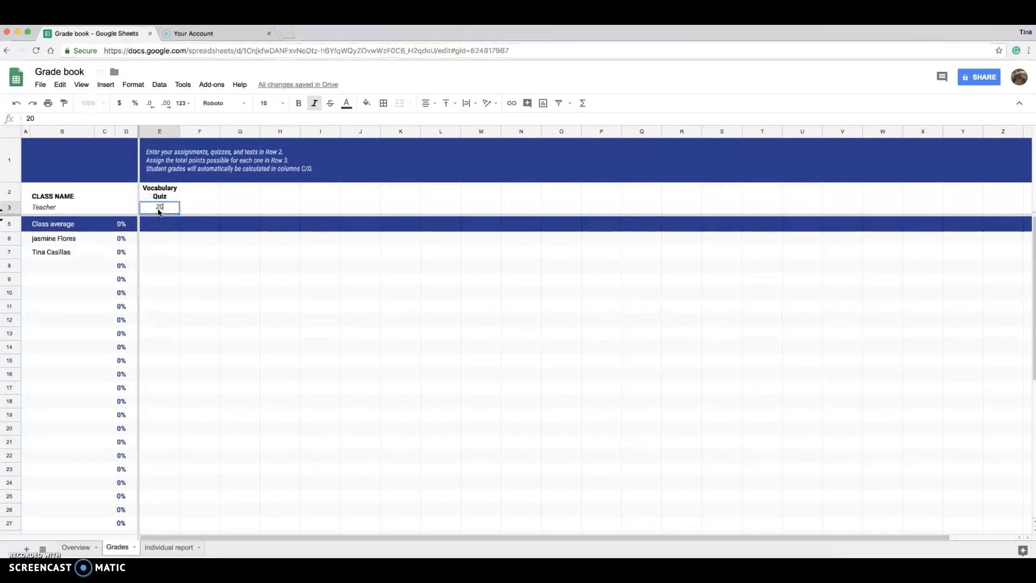
Step: Enter Vocabulary Quiz scores of 19 and 8 for the two students
click(161, 241)
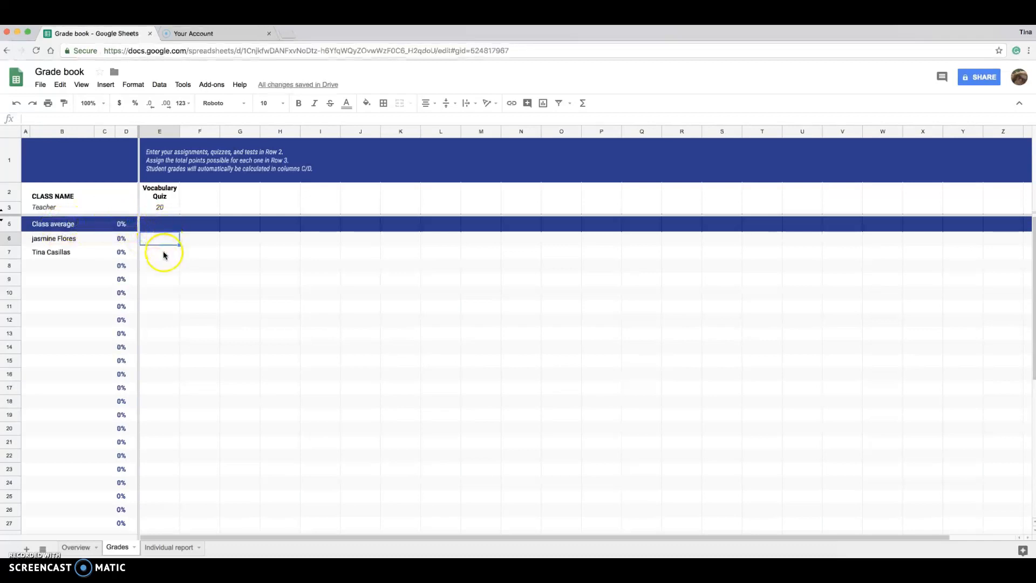
click(160, 241)
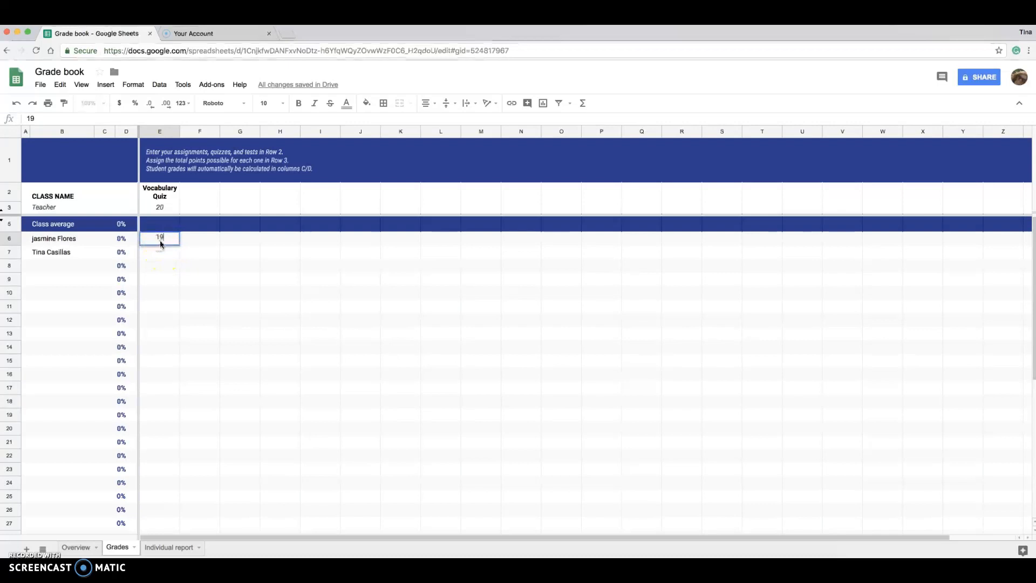
click(163, 252)
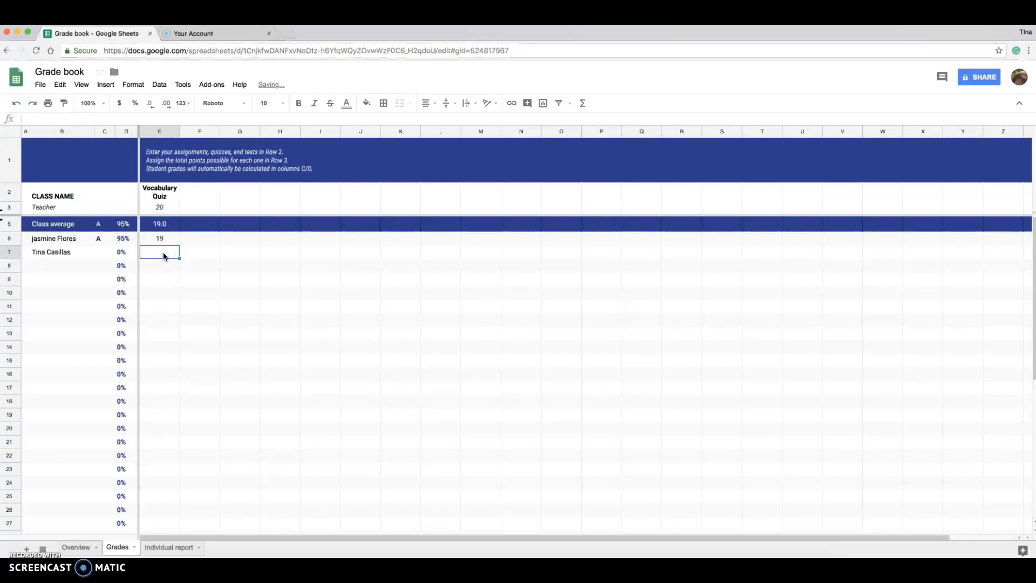
text(8)
click(164, 265)
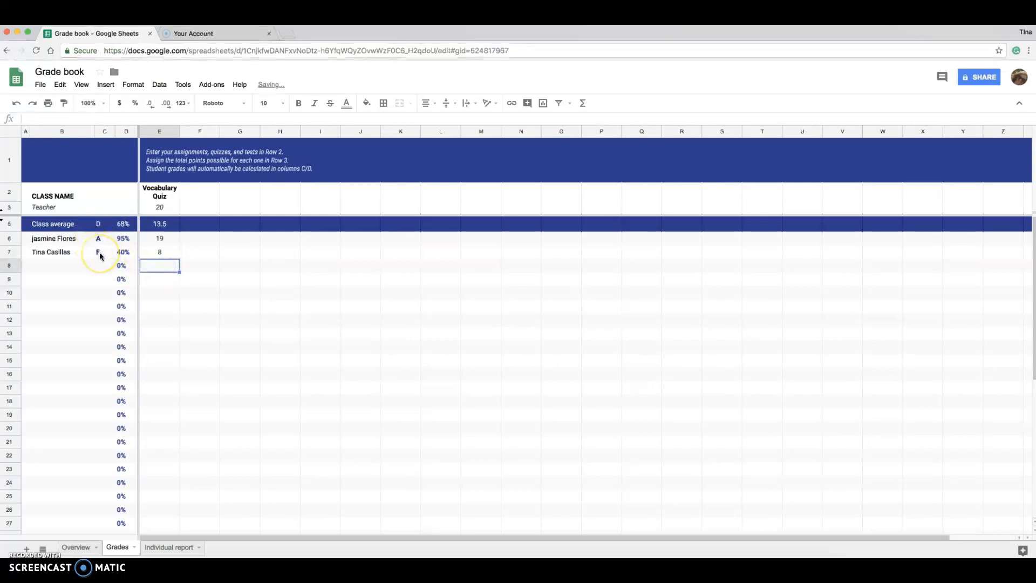
click(195, 188)
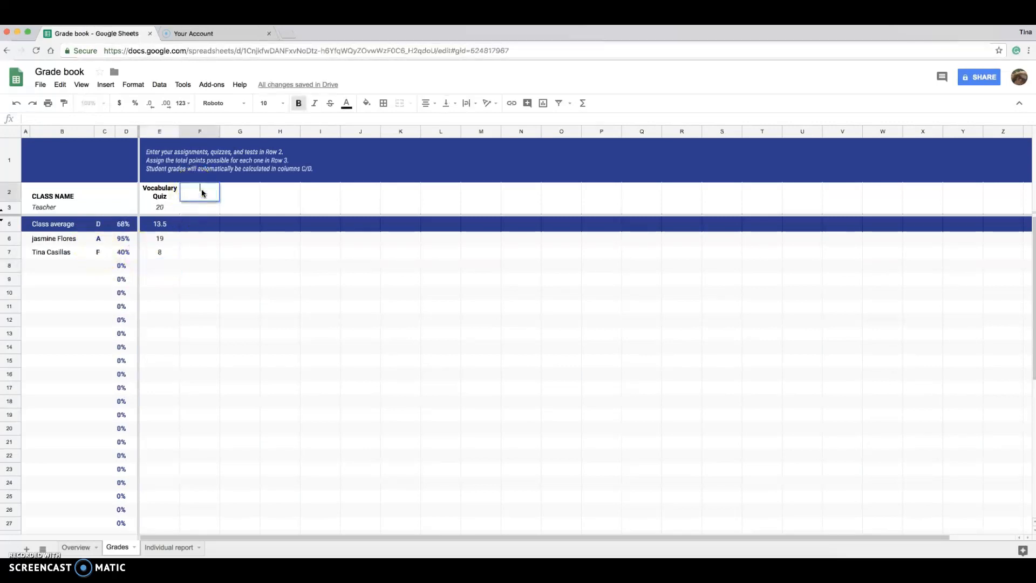
Step: Enter 'Benchmark 1' in F2 worth 50 points, with scores 48 and 35
text(Benchmark 1)
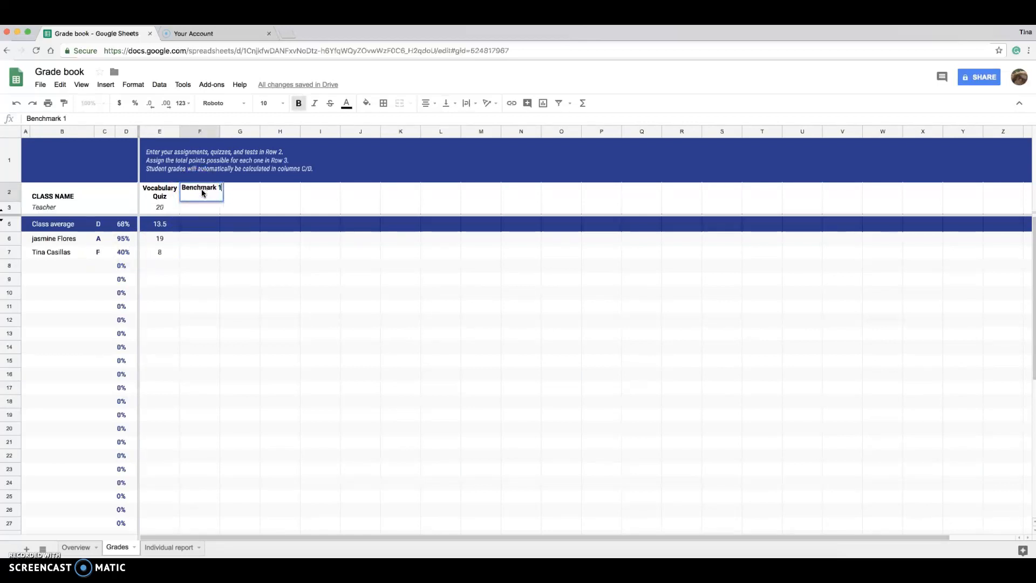
click(191, 239)
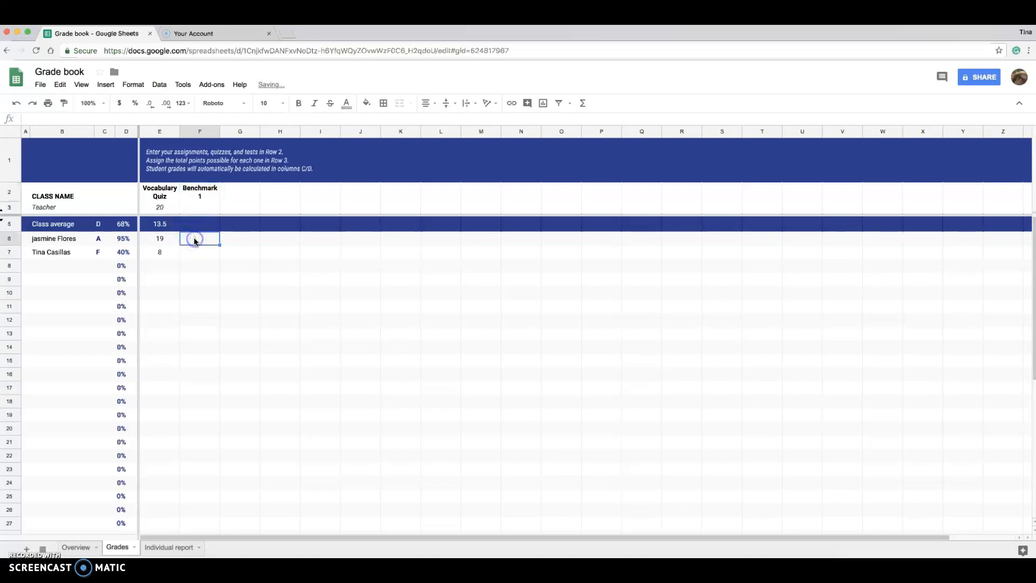
click(200, 209)
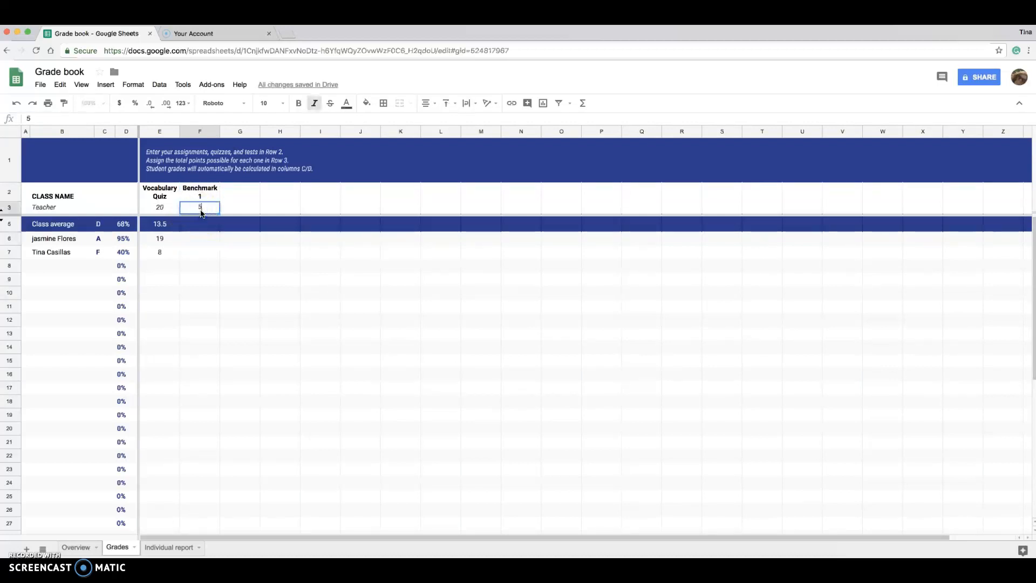
click(199, 239)
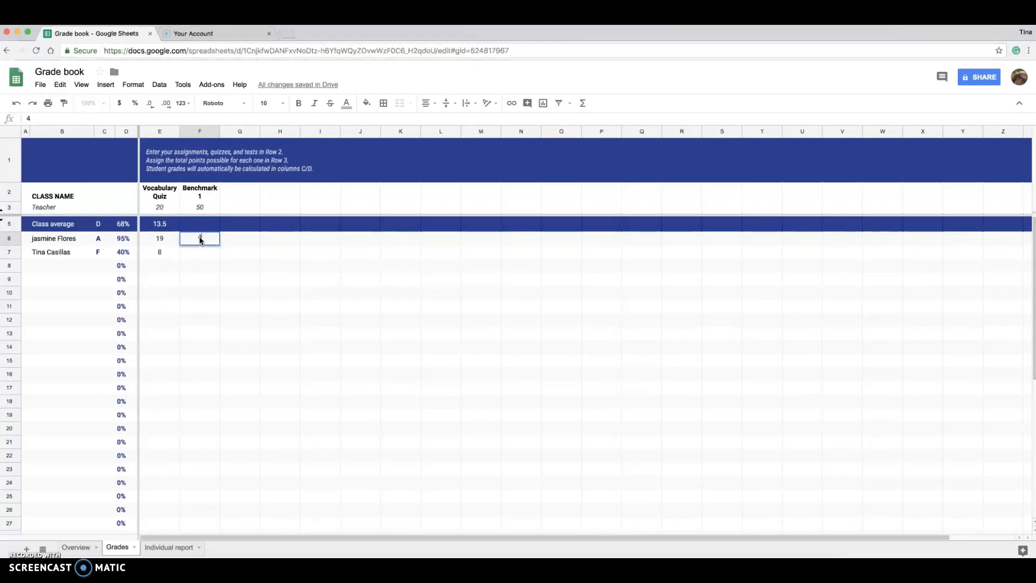
click(200, 252)
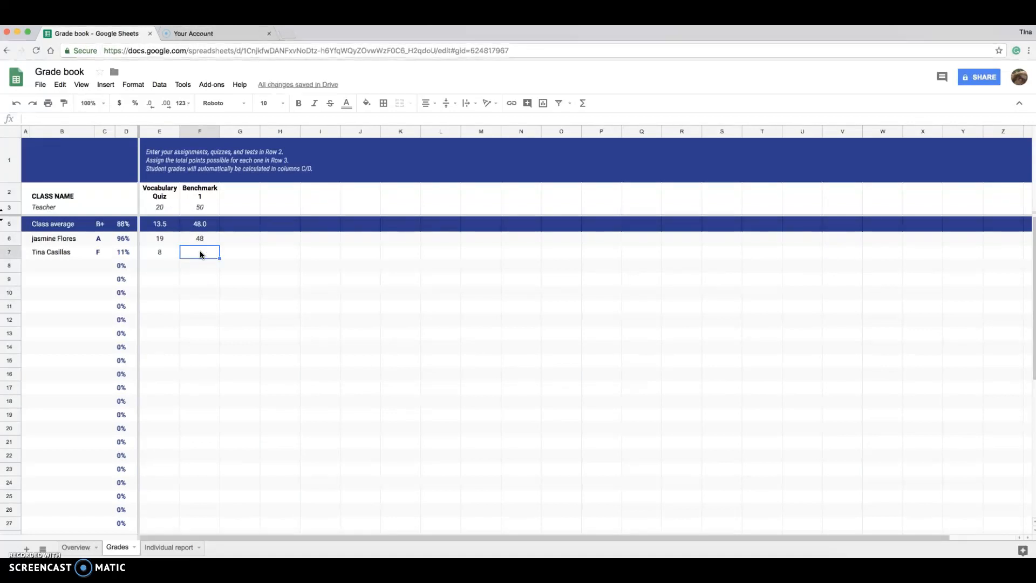
click(197, 279)
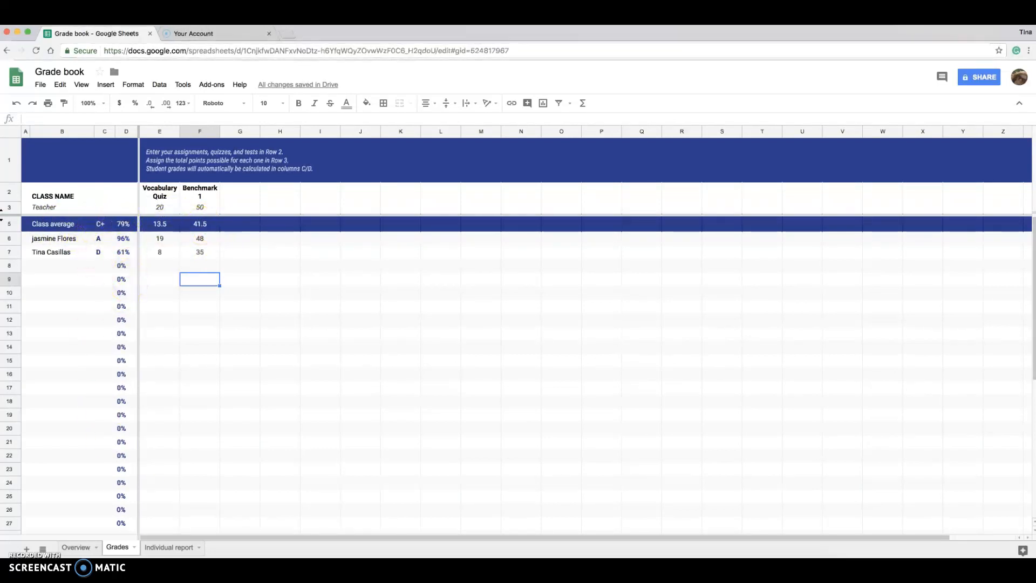
Step: On the Individual report sheet, pick the first student from the B4 dropdown
click(169, 548)
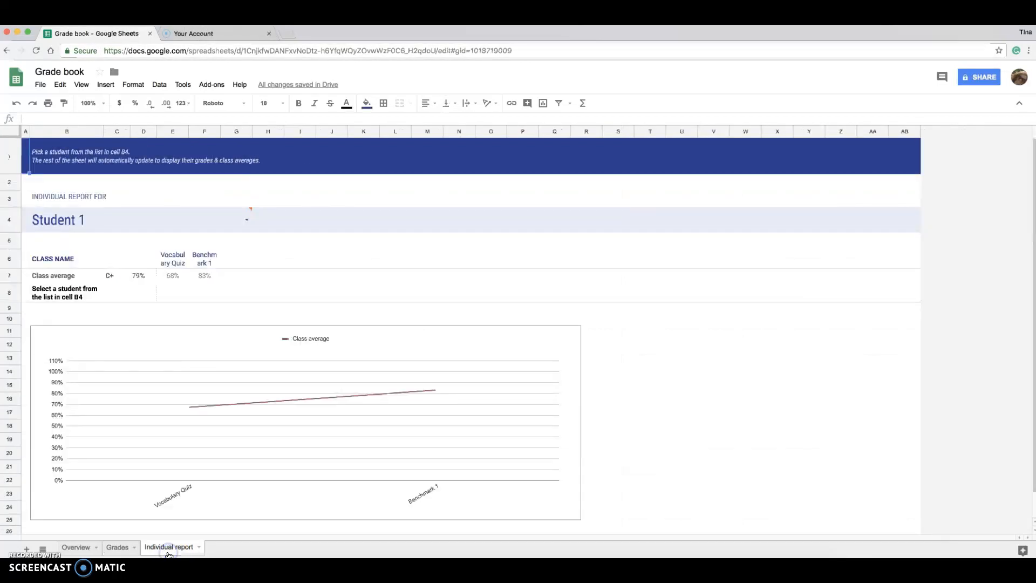
click(56, 222)
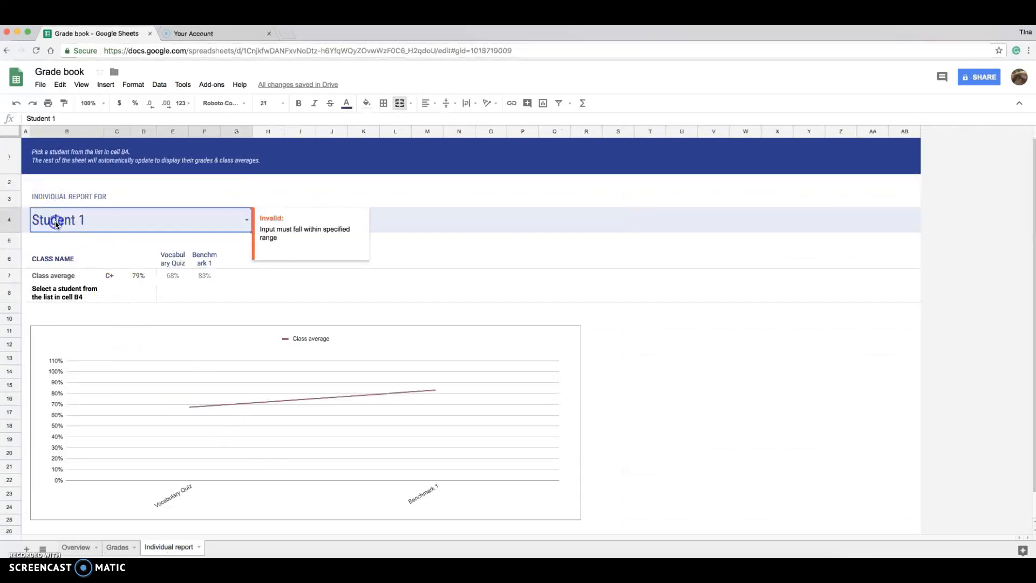
click(246, 219)
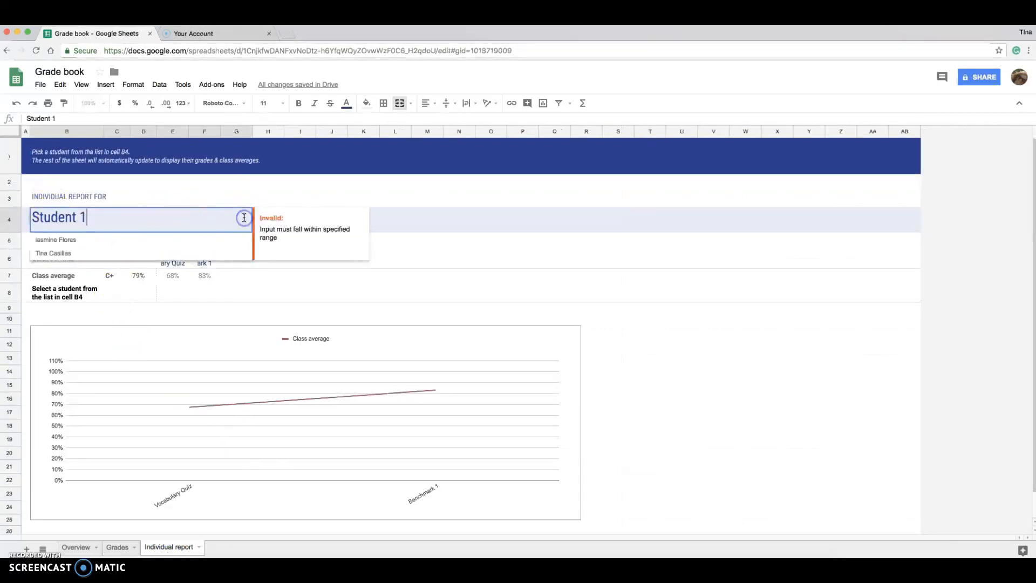
click(240, 199)
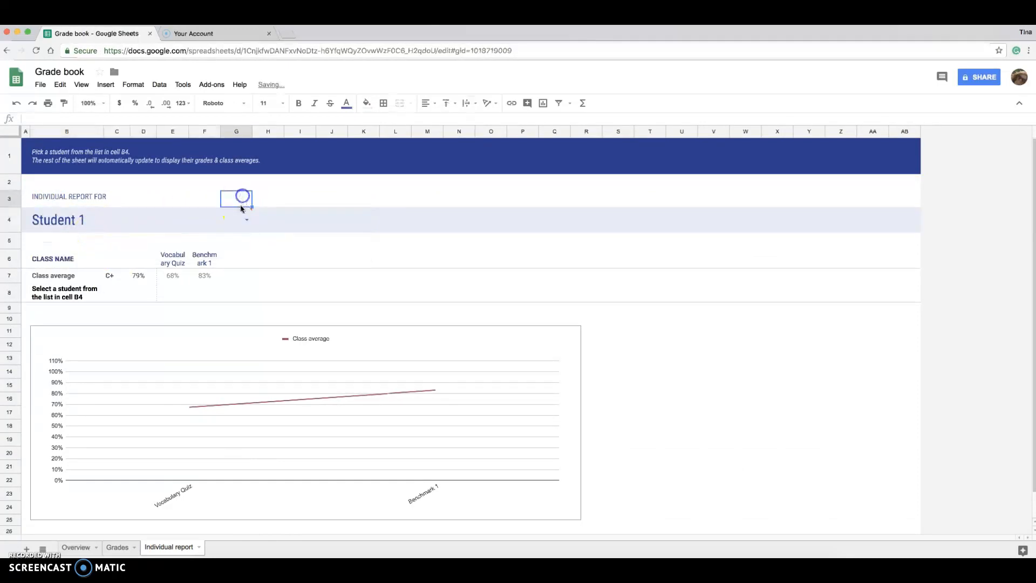
click(245, 221)
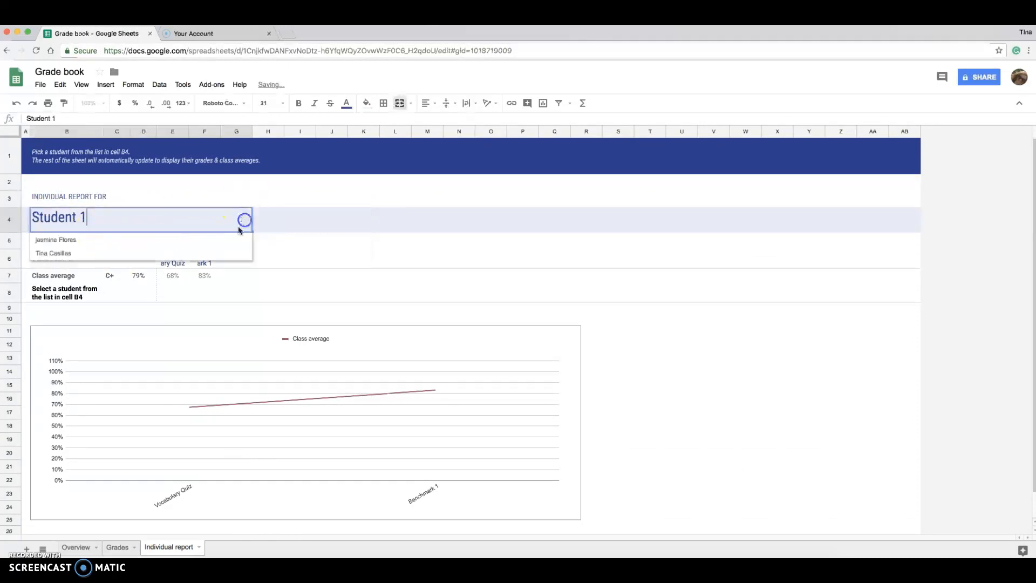
click(73, 239)
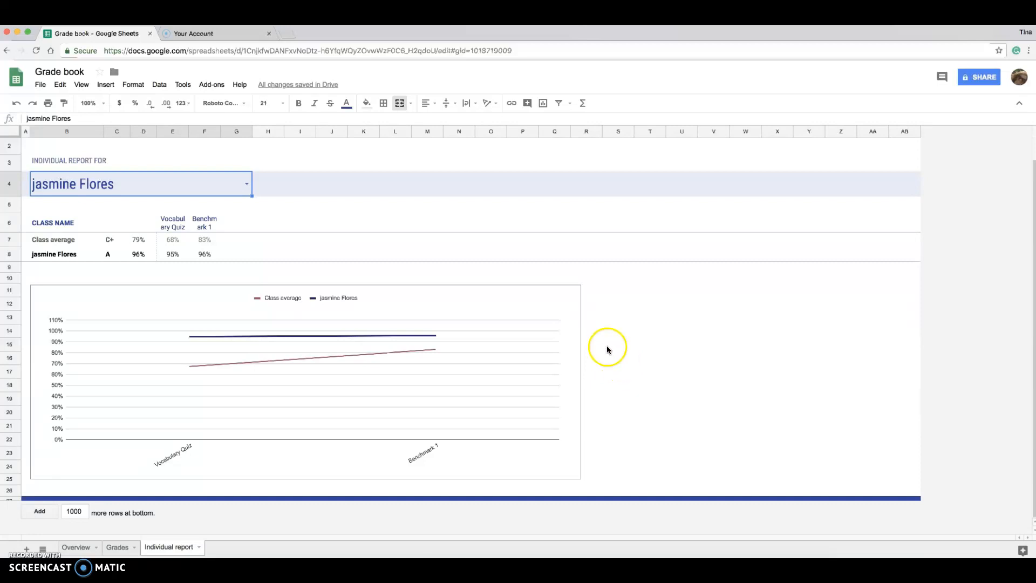
Step: View the Overview grade distribution and average score charts, then return to Grades
click(82, 548)
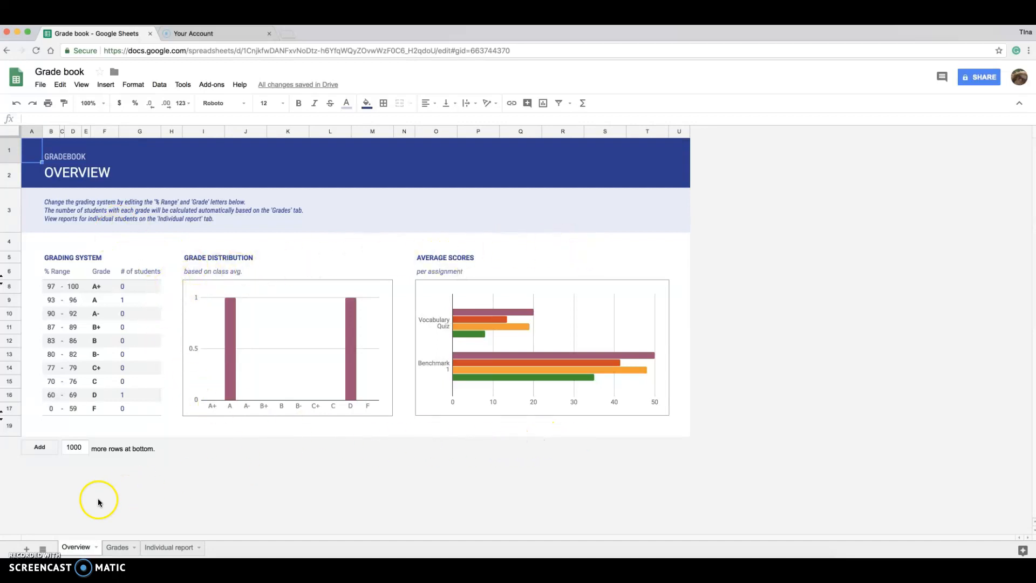
click(116, 548)
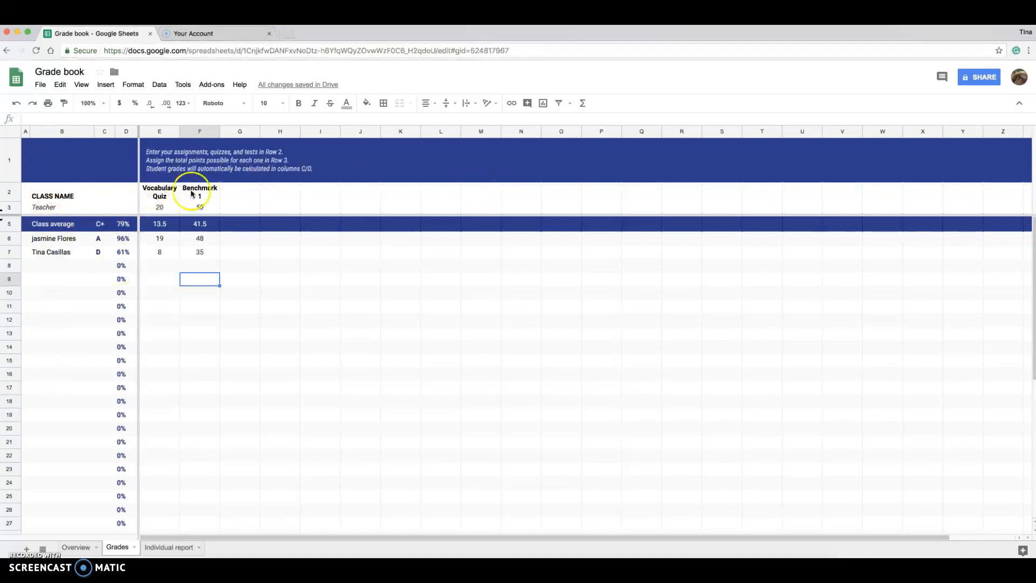
Step: Choose the second student in the Individual report's B4 dropdown
click(159, 210)
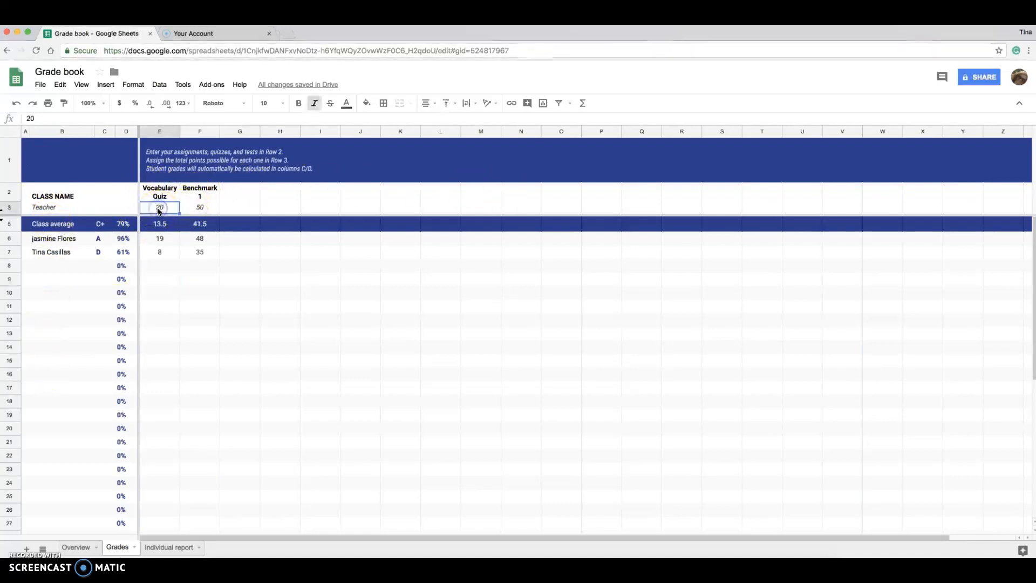
click(173, 546)
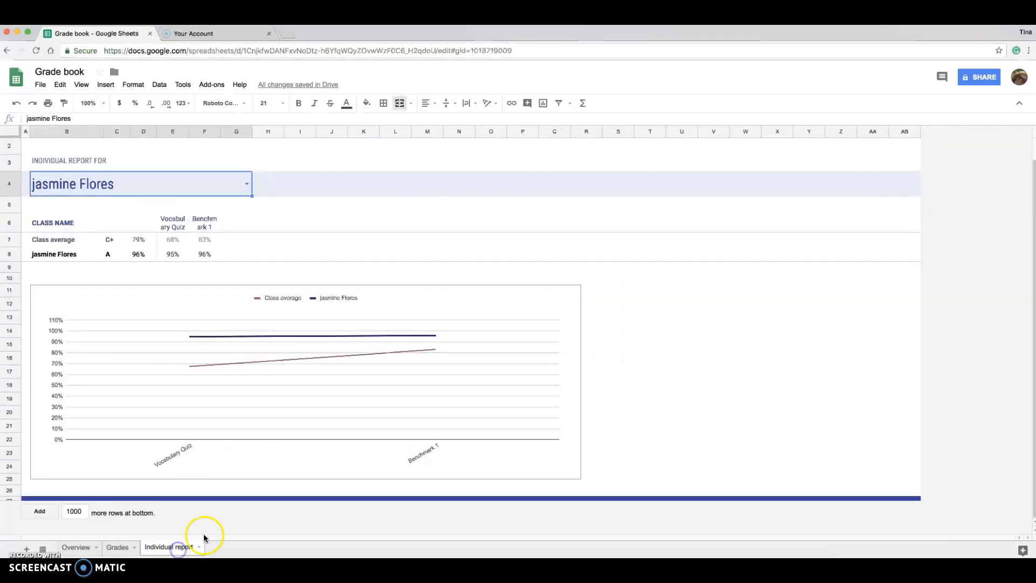
click(247, 185)
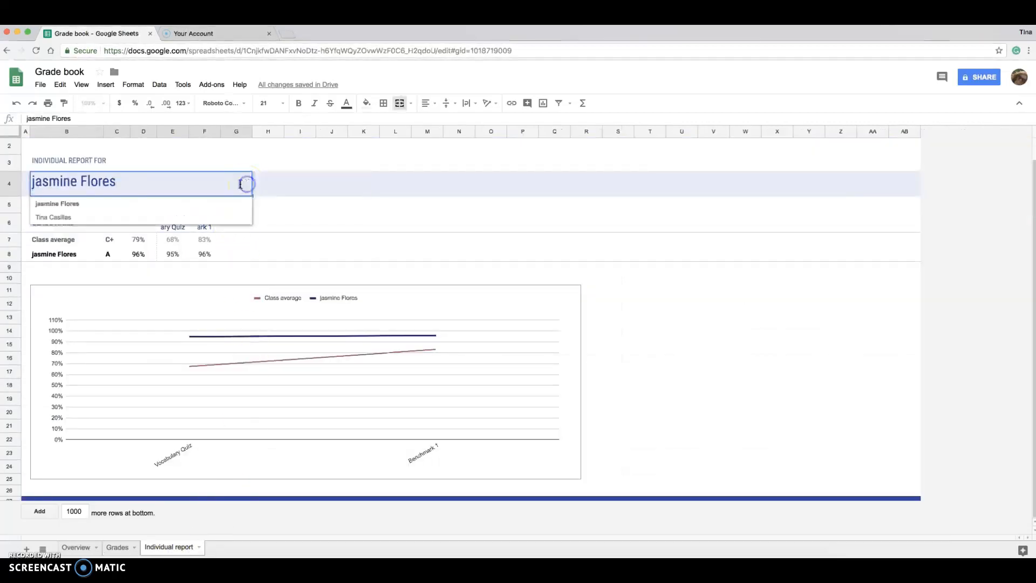
click(56, 217)
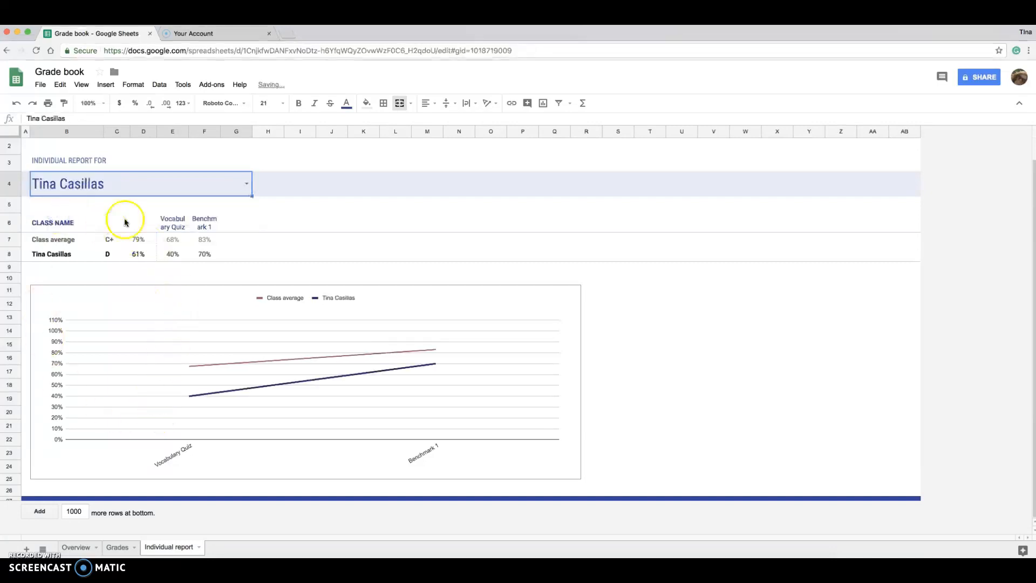